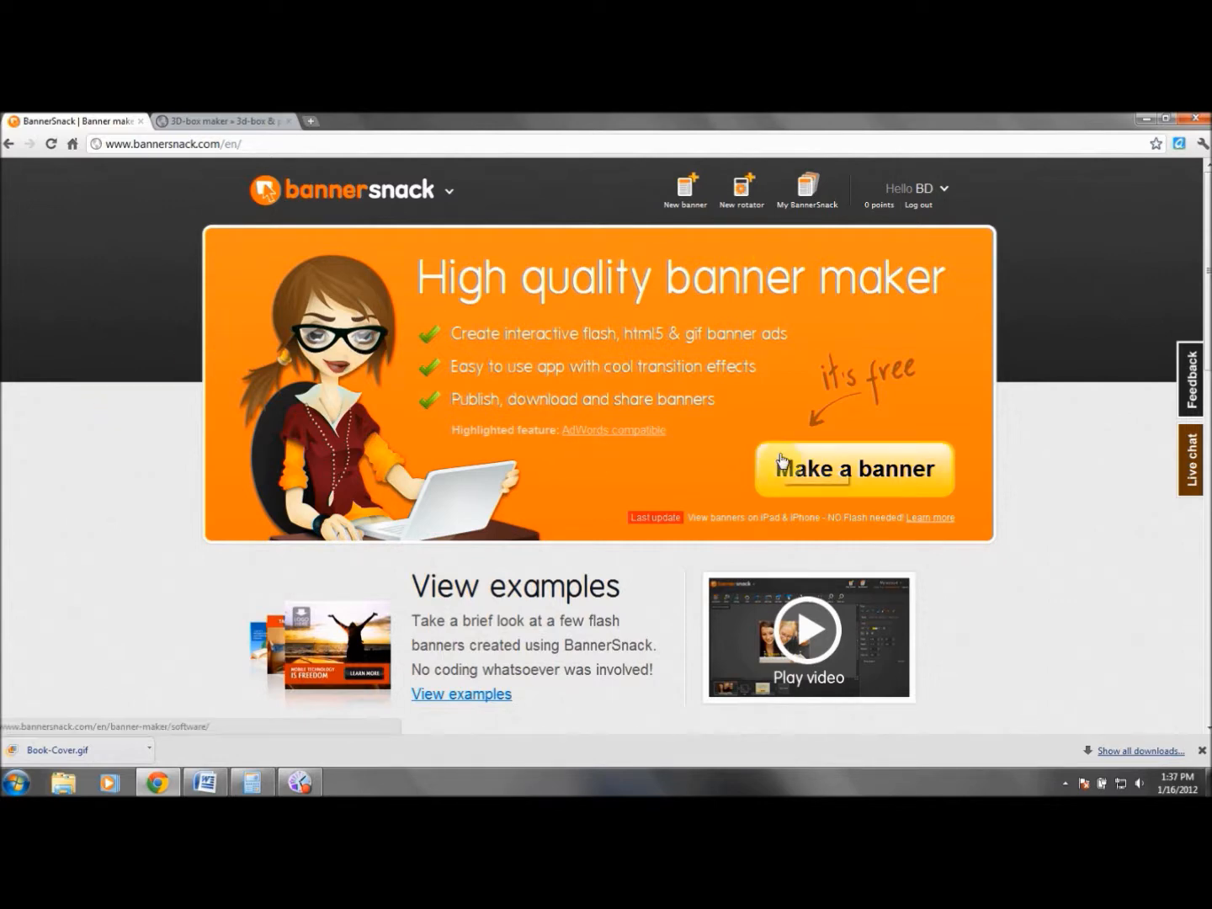
# Start a new banner using the Greeting card 550x400 size preset
pyautogui.click(901, 472)
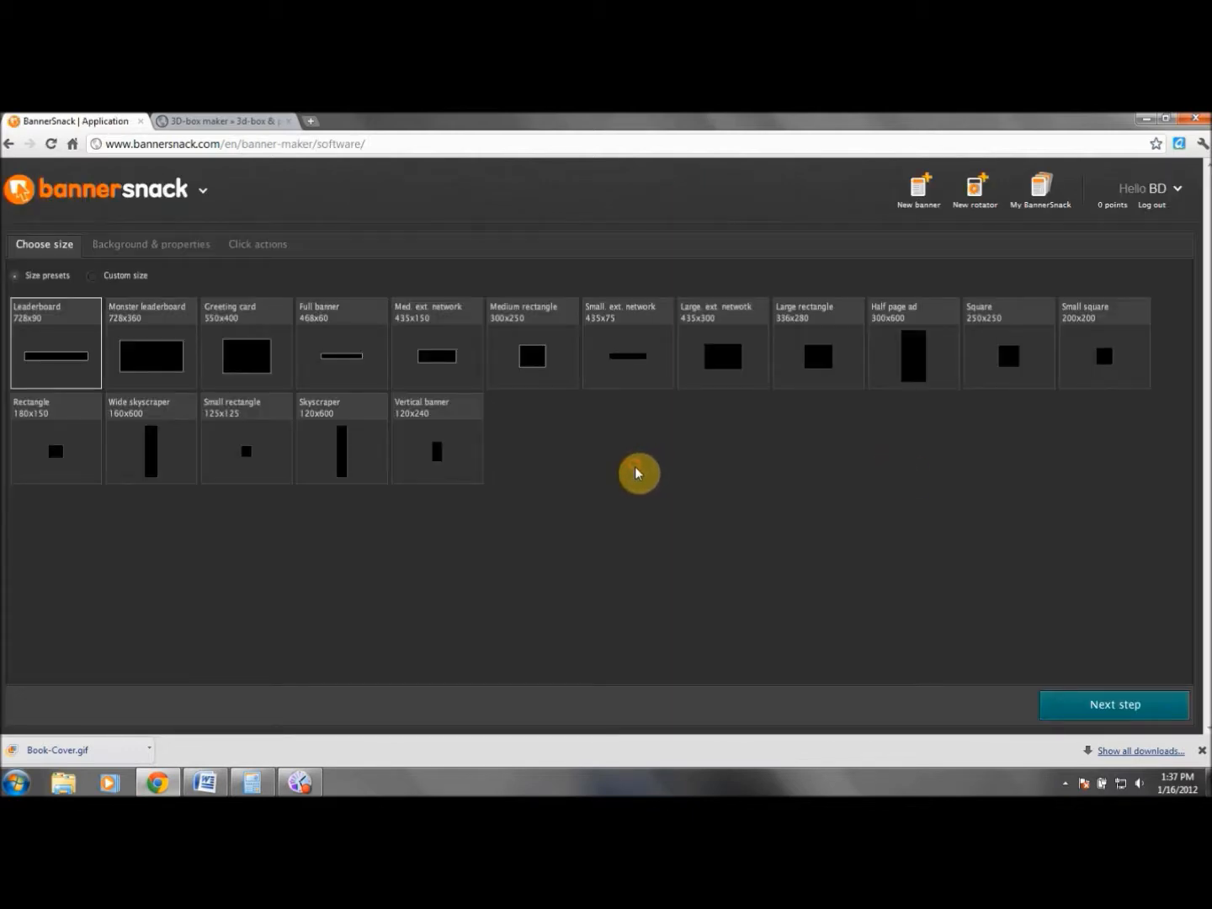
pyautogui.click(255, 368)
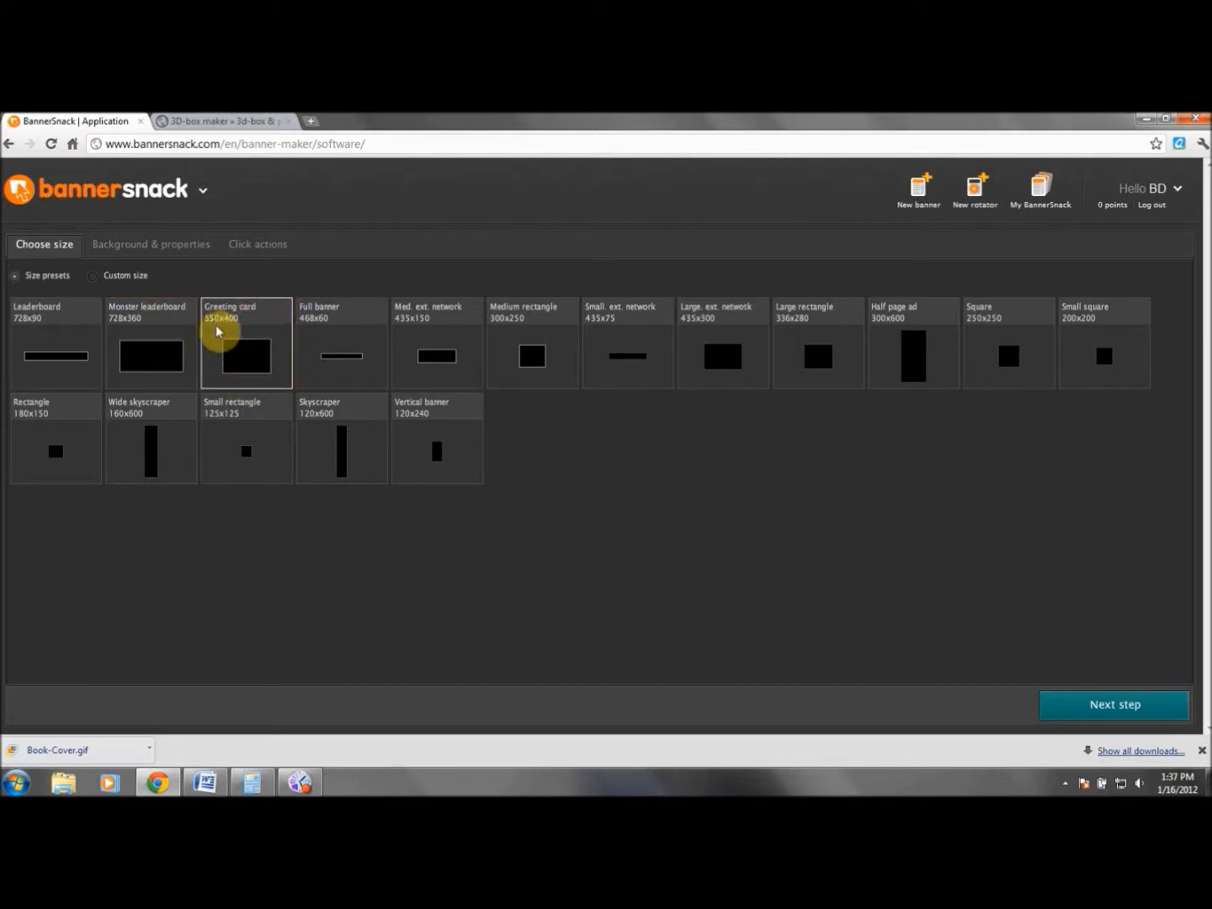
pyautogui.click(1133, 708)
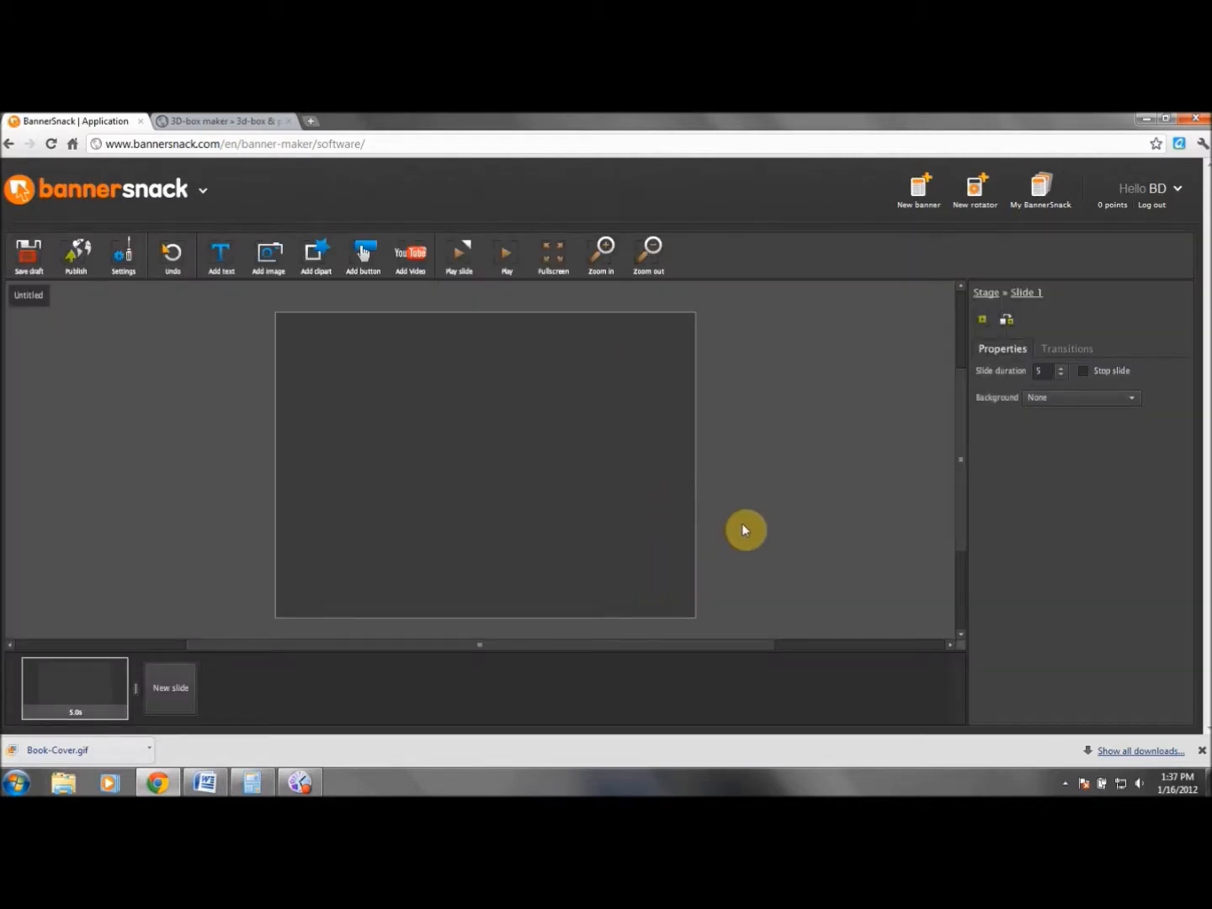
# Give slide 1 a Color/Gradient background with the solid dark blue #000099
pyautogui.click(1133, 398)
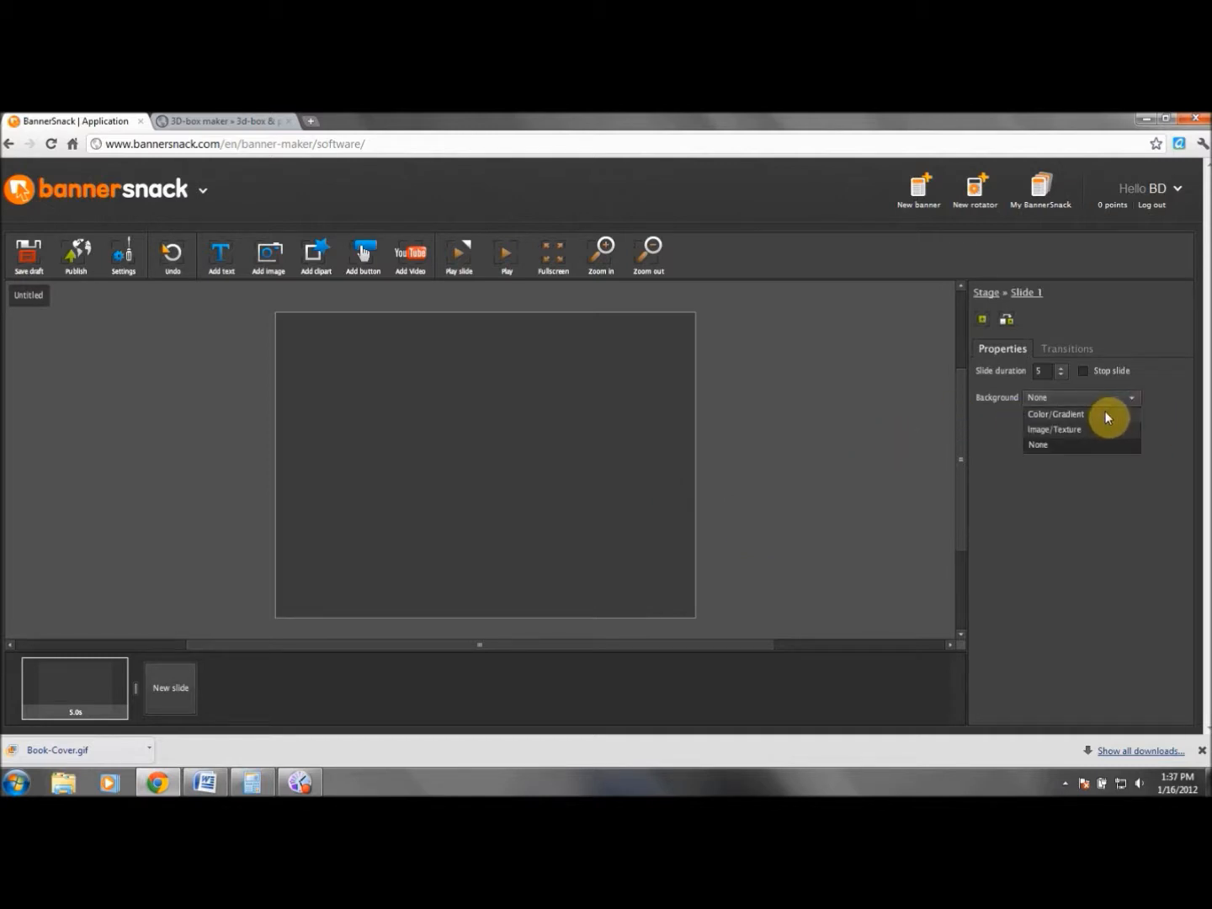
pyautogui.click(1105, 414)
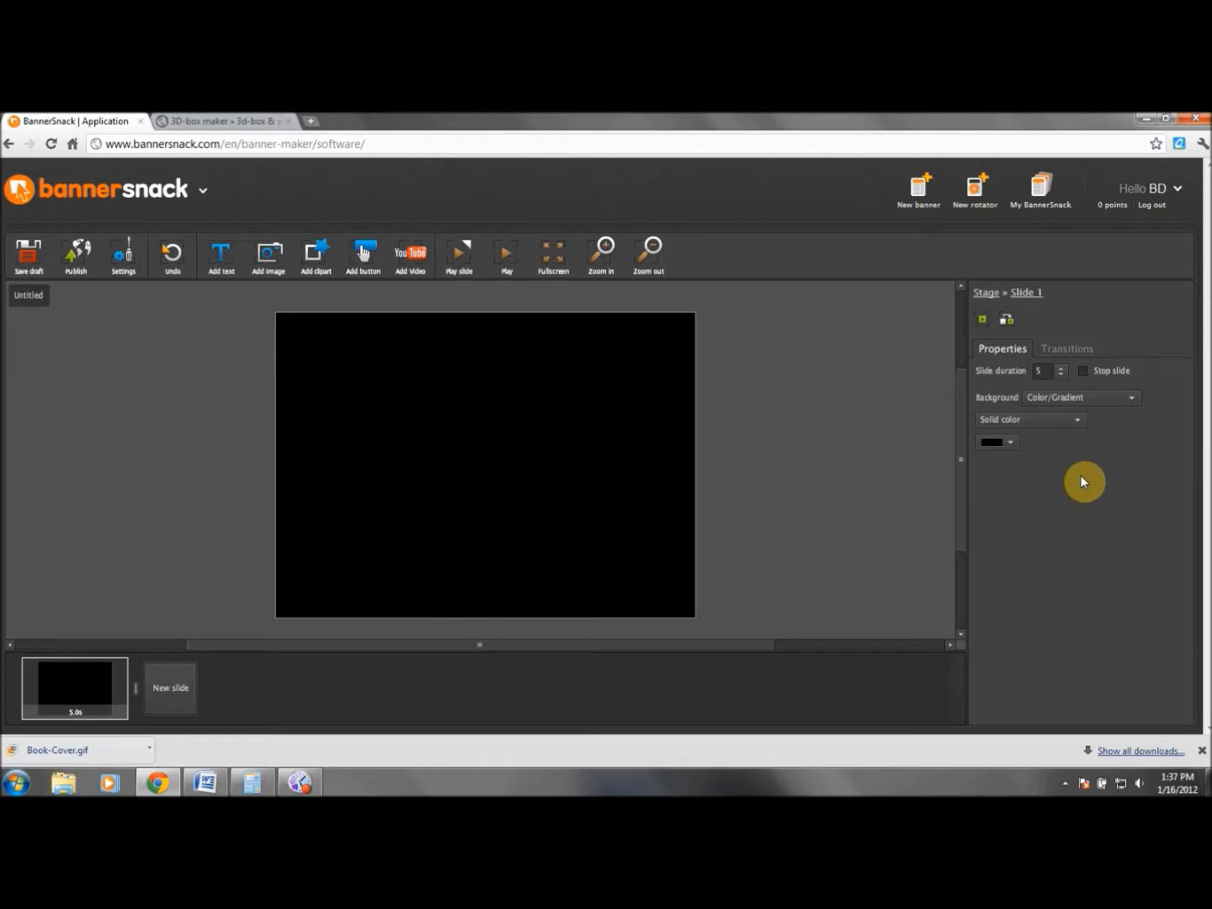
pyautogui.click(1011, 442)
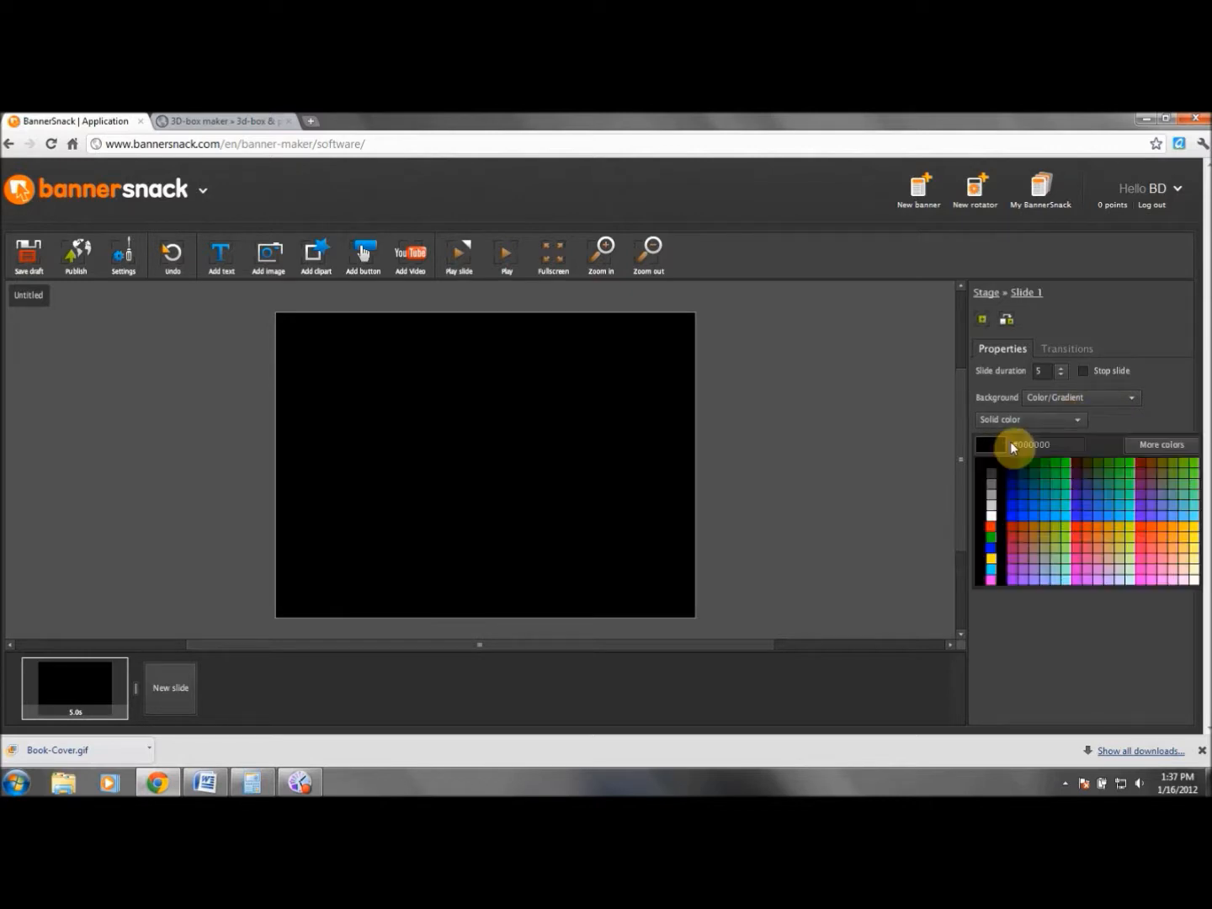
pyautogui.click(1012, 496)
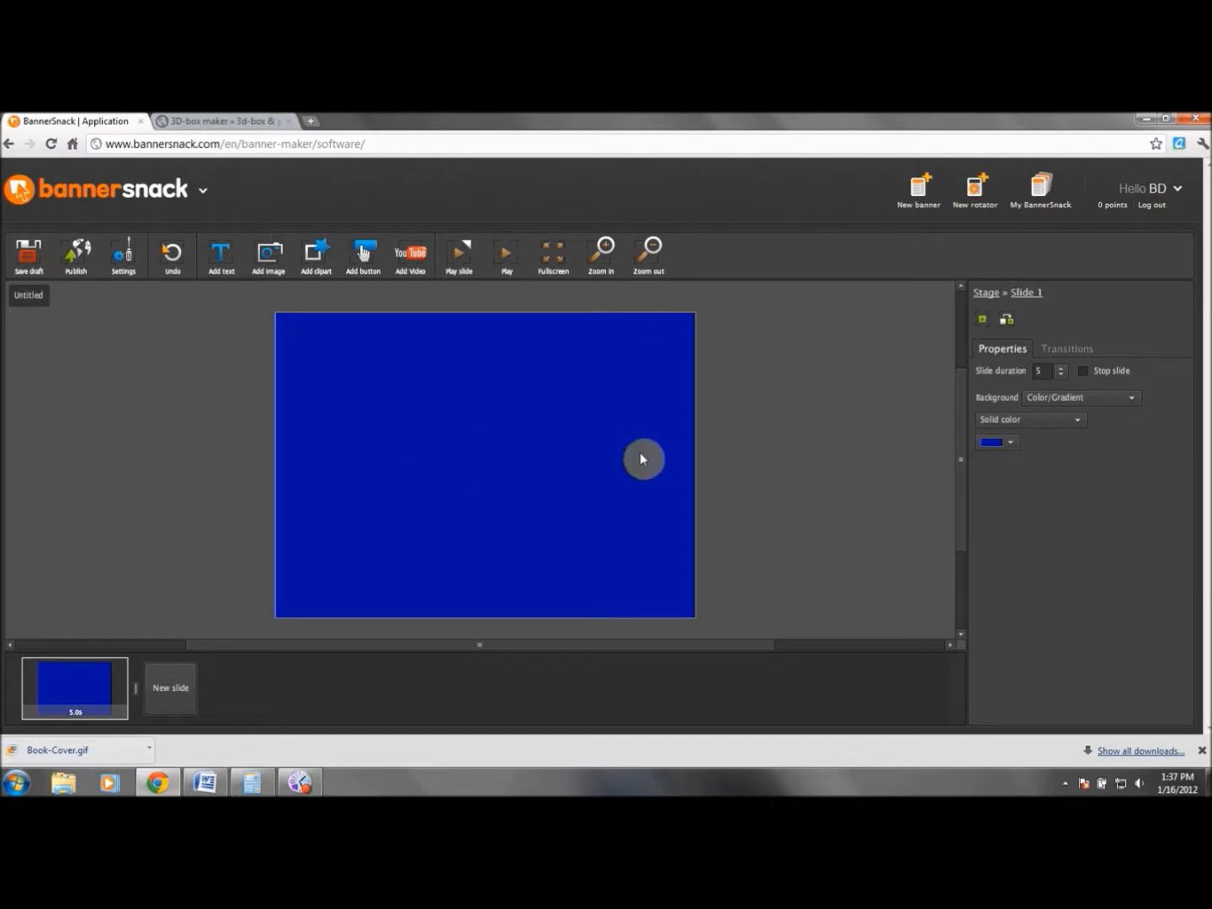
# Try turquoise #00FFCC and light pink as the slide's solid background color
pyautogui.click(1012, 444)
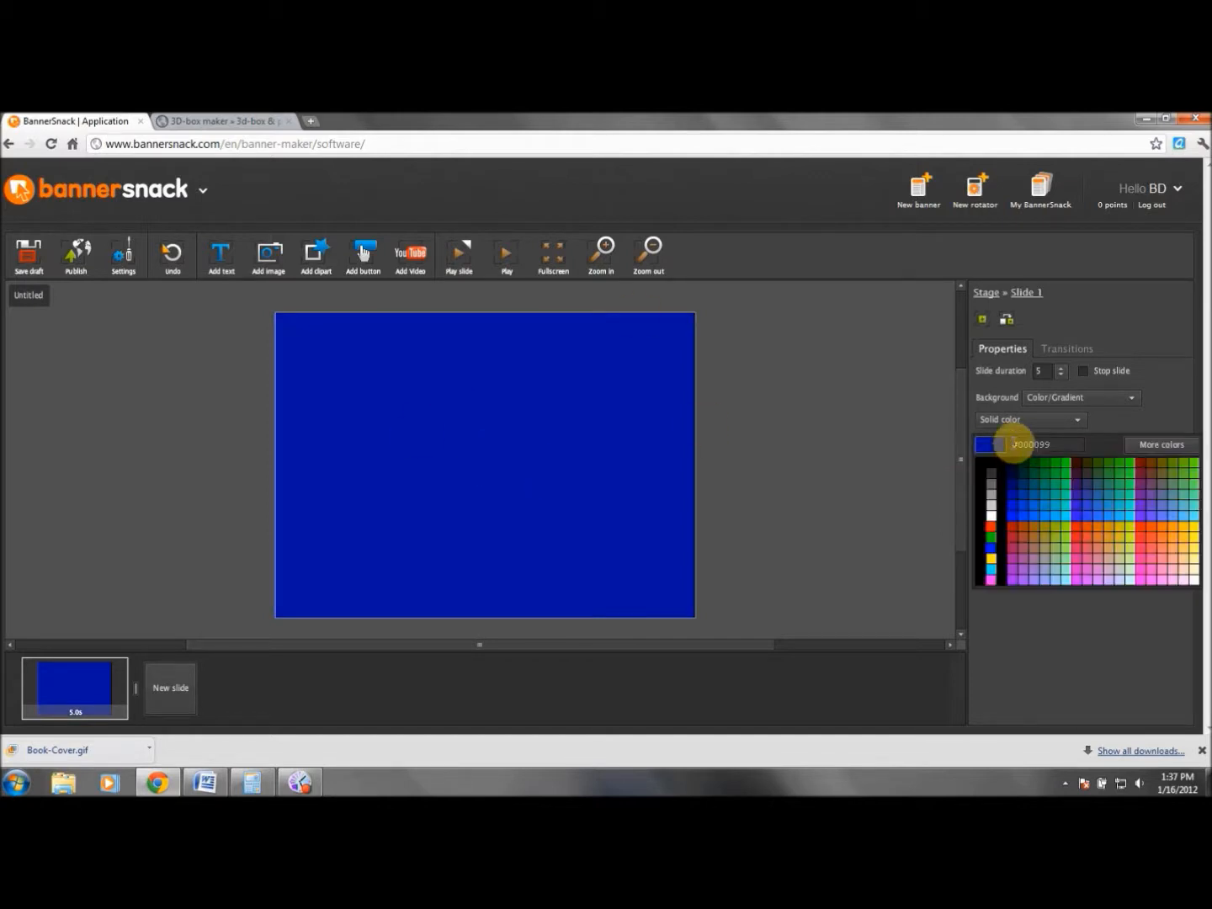
pyautogui.rightClick(1072, 510)
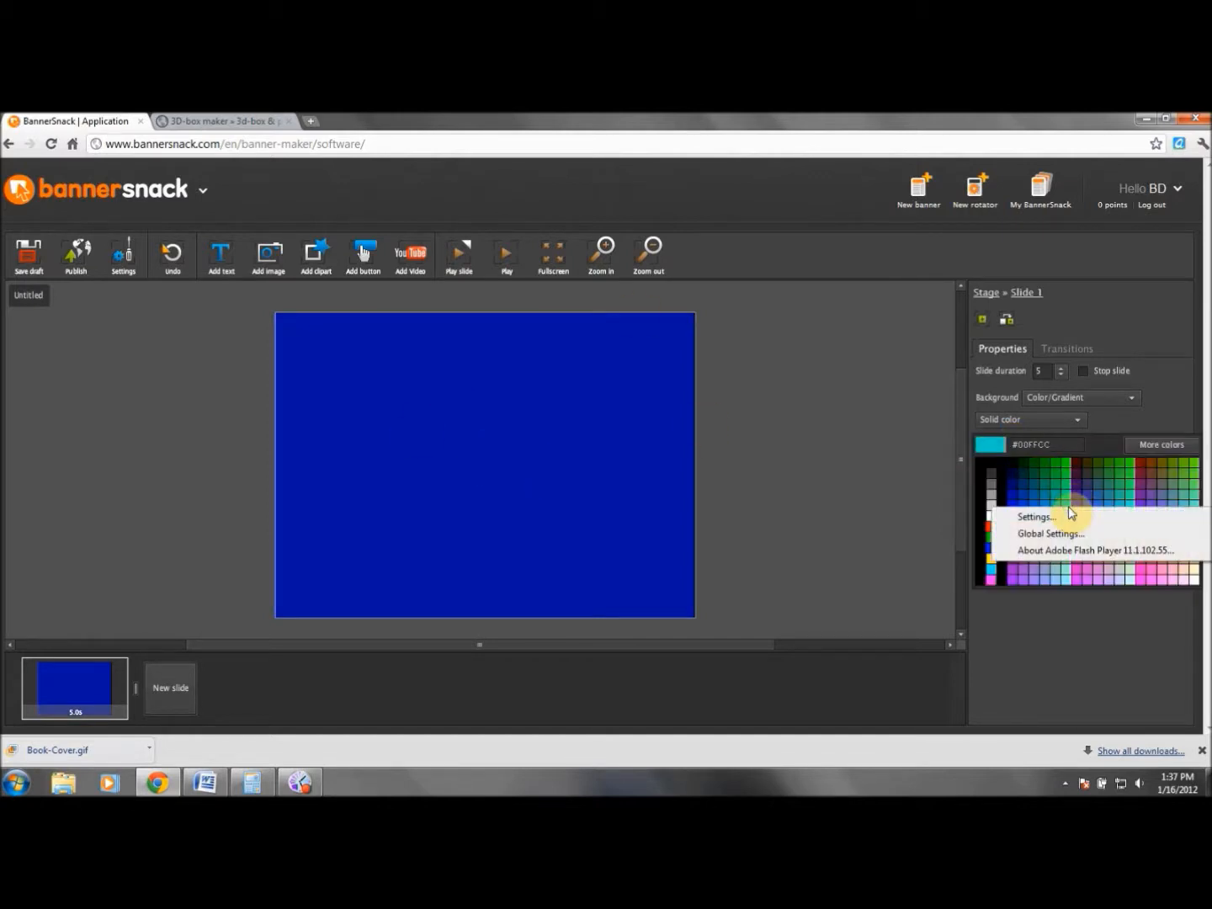
pyautogui.click(1070, 508)
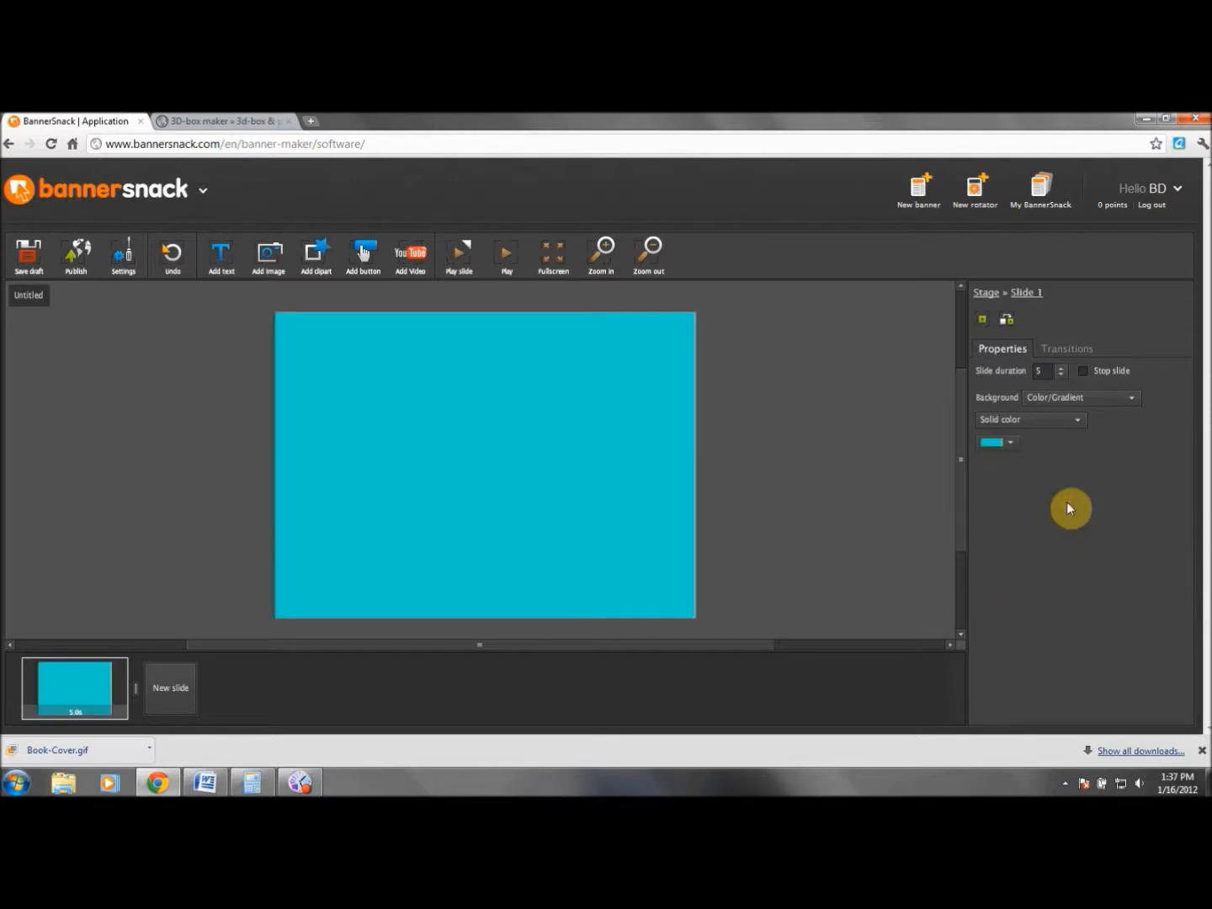
pyautogui.click(1013, 444)
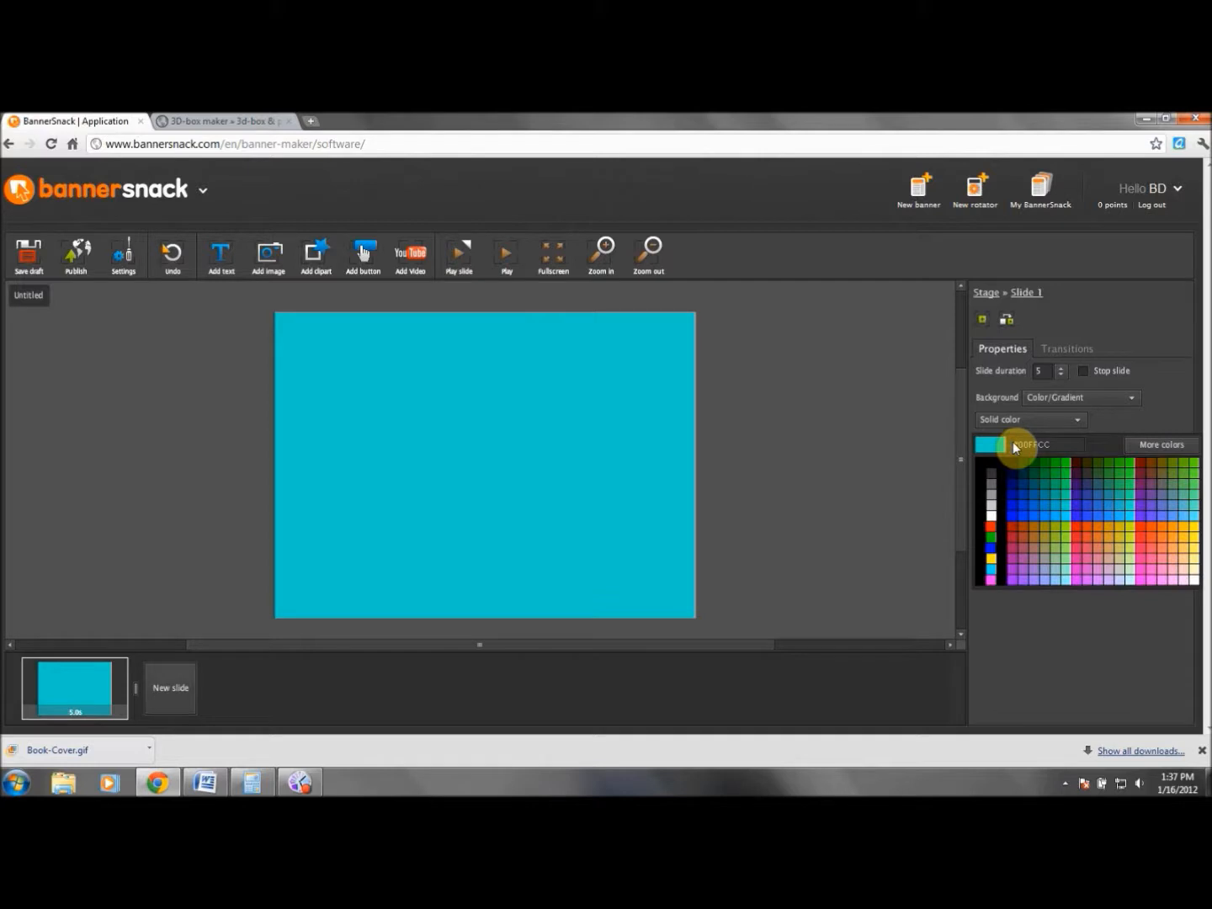
pyautogui.click(1117, 575)
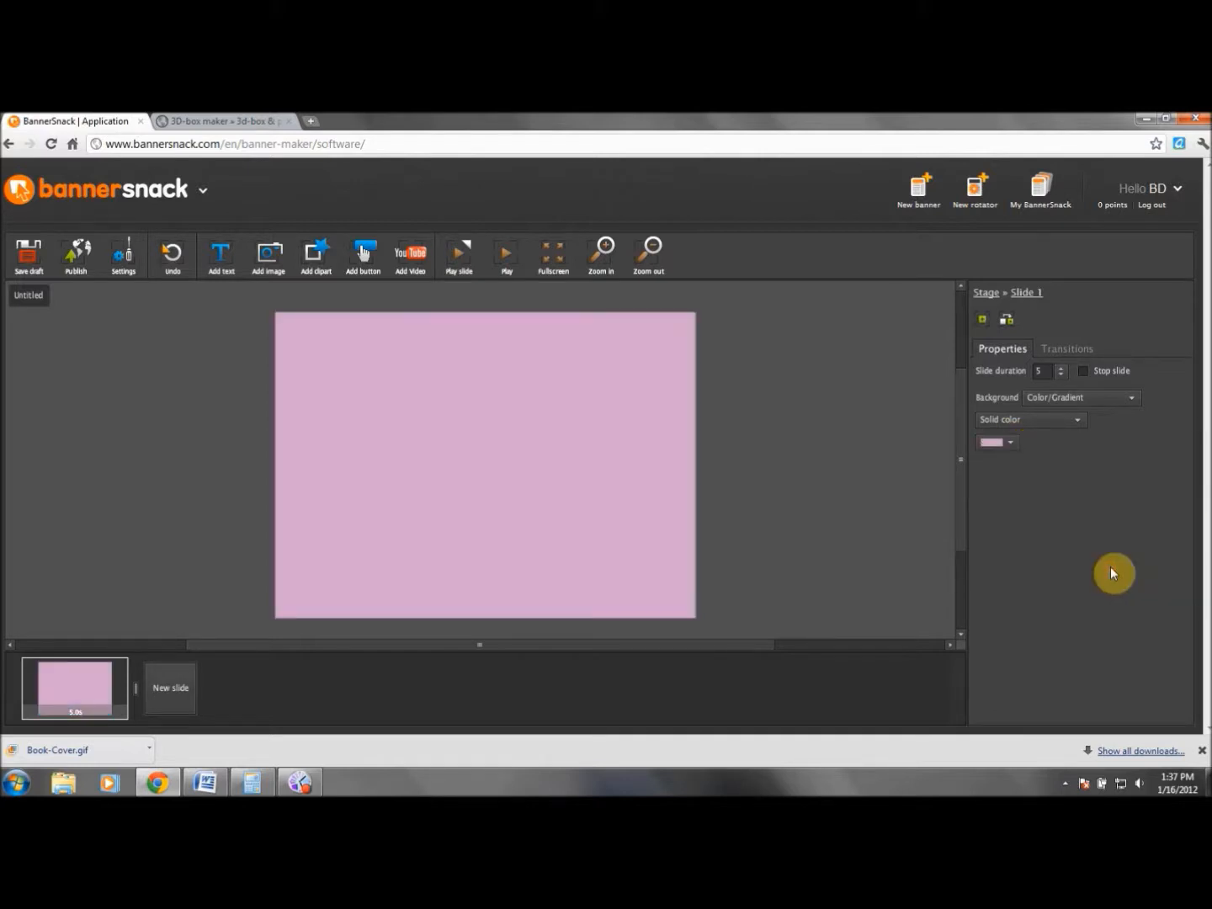
# Try brown-orange #996600 and purple #9966CC as the slide's solid background color
pyautogui.click(1013, 442)
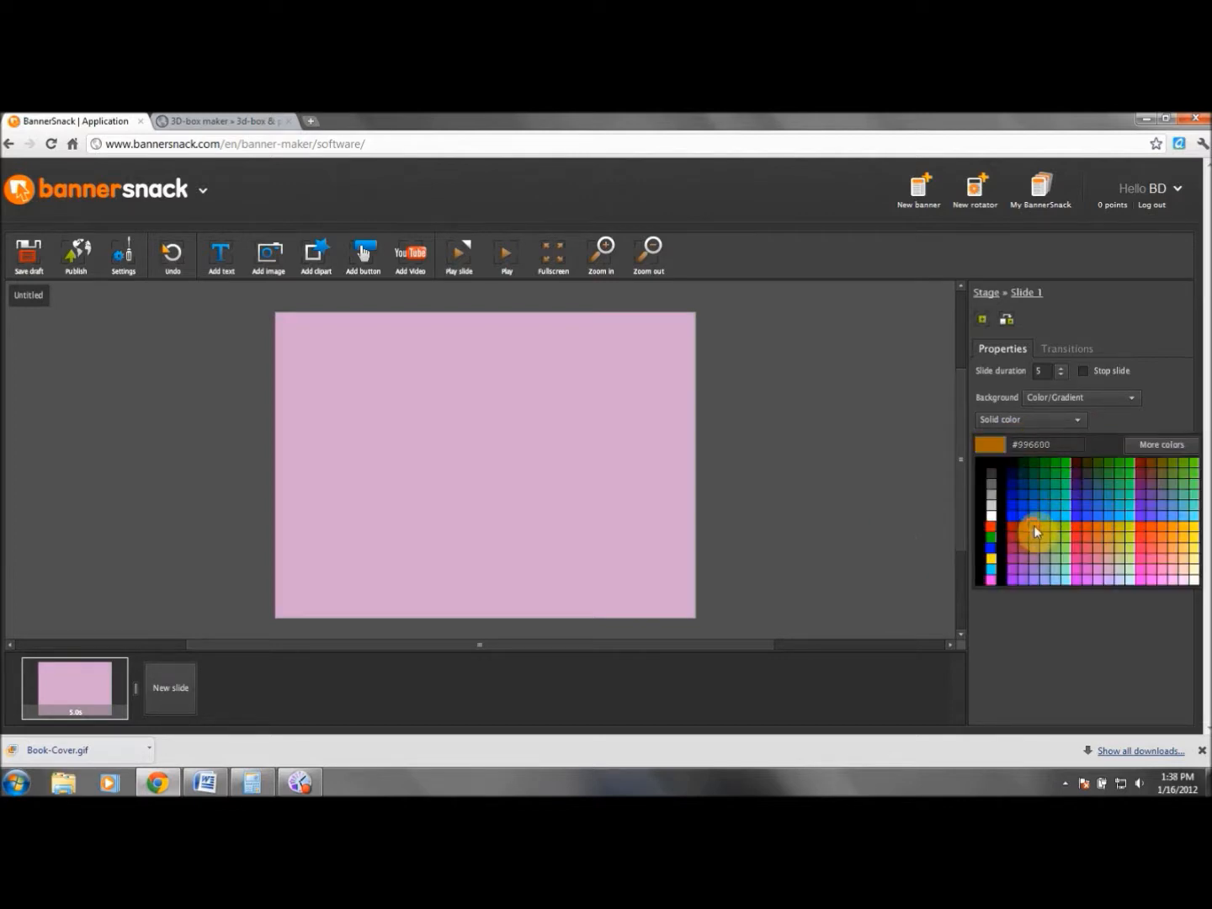
pyautogui.click(1034, 527)
pyautogui.click(1009, 443)
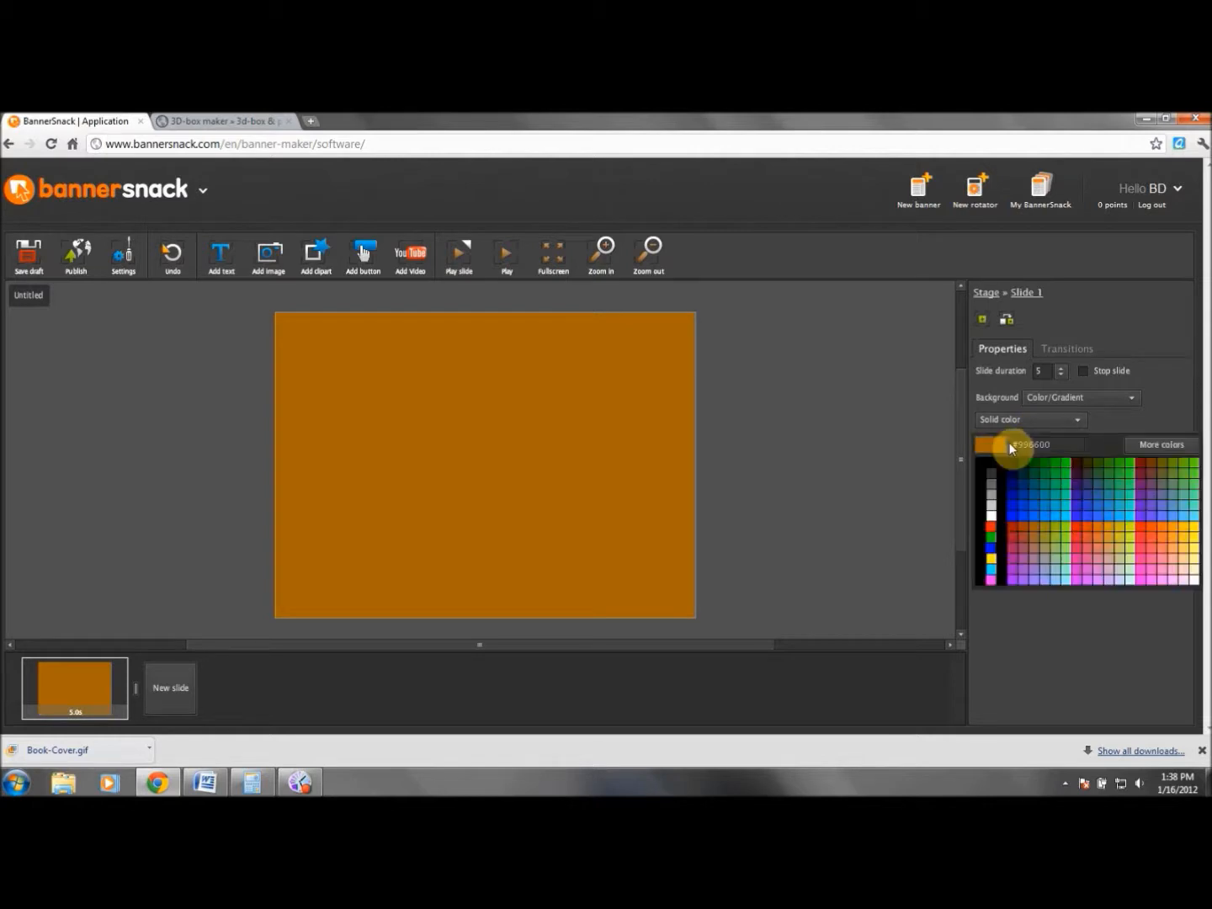
pyautogui.click(1035, 570)
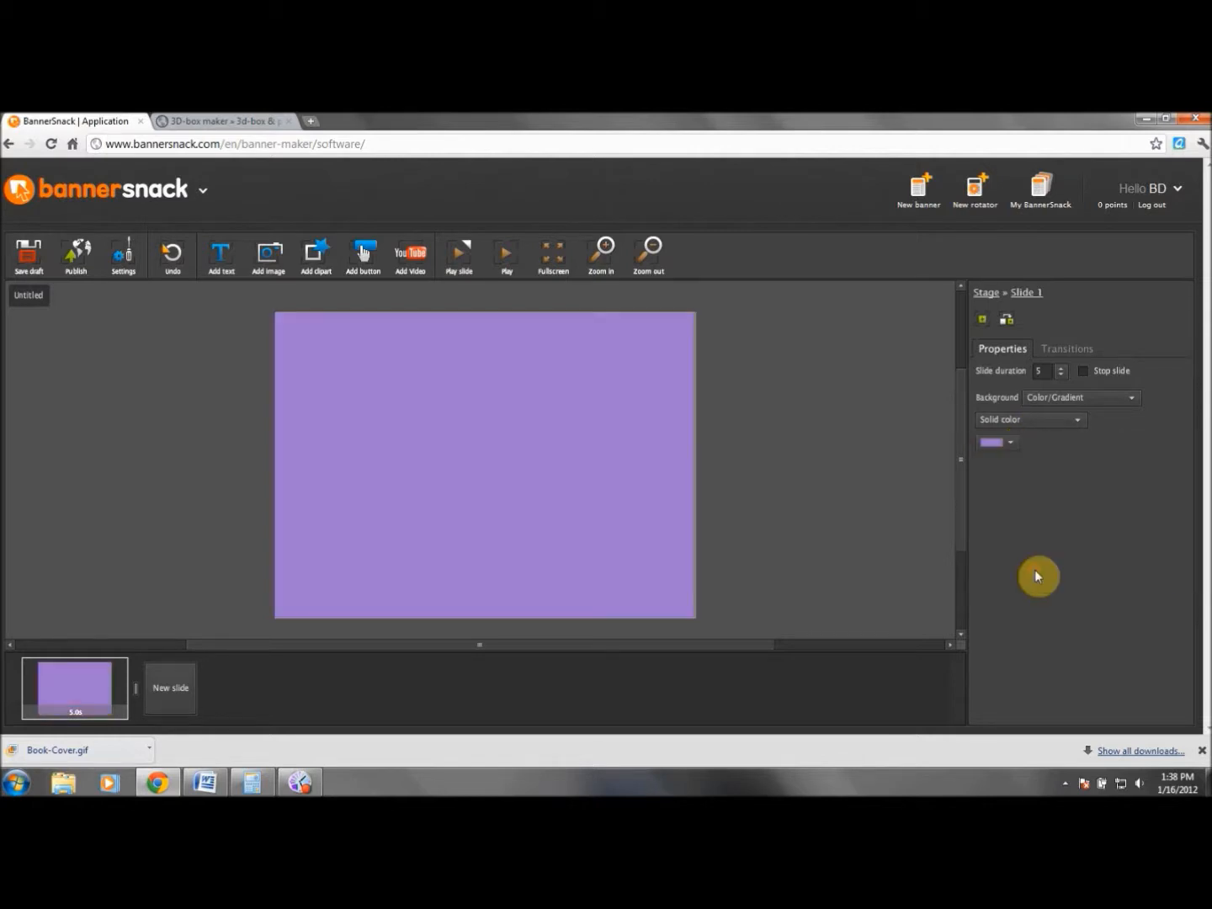
# Try light orange #FF9966 and olive yellow as the slide's solid background color
pyautogui.click(1015, 443)
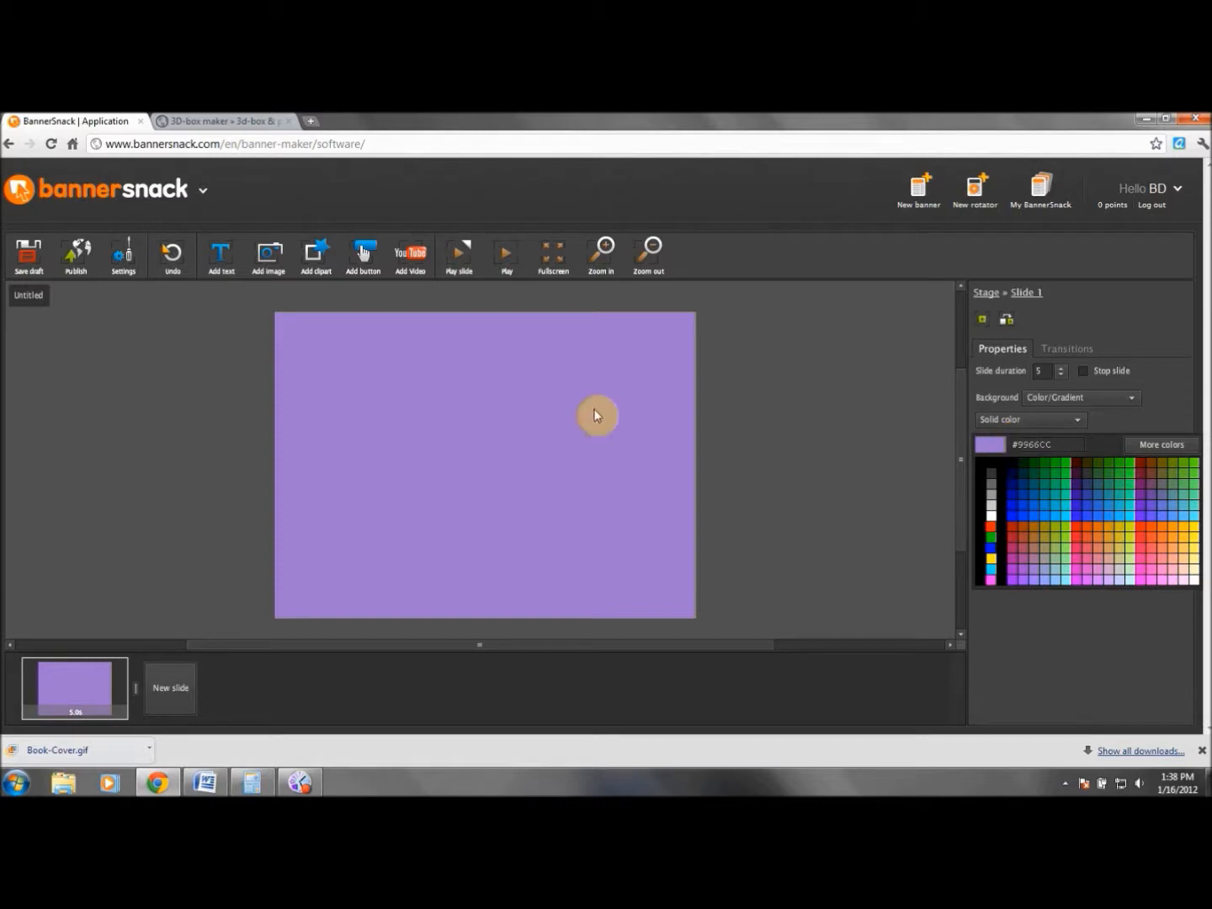
pyautogui.rightClick(1180, 554)
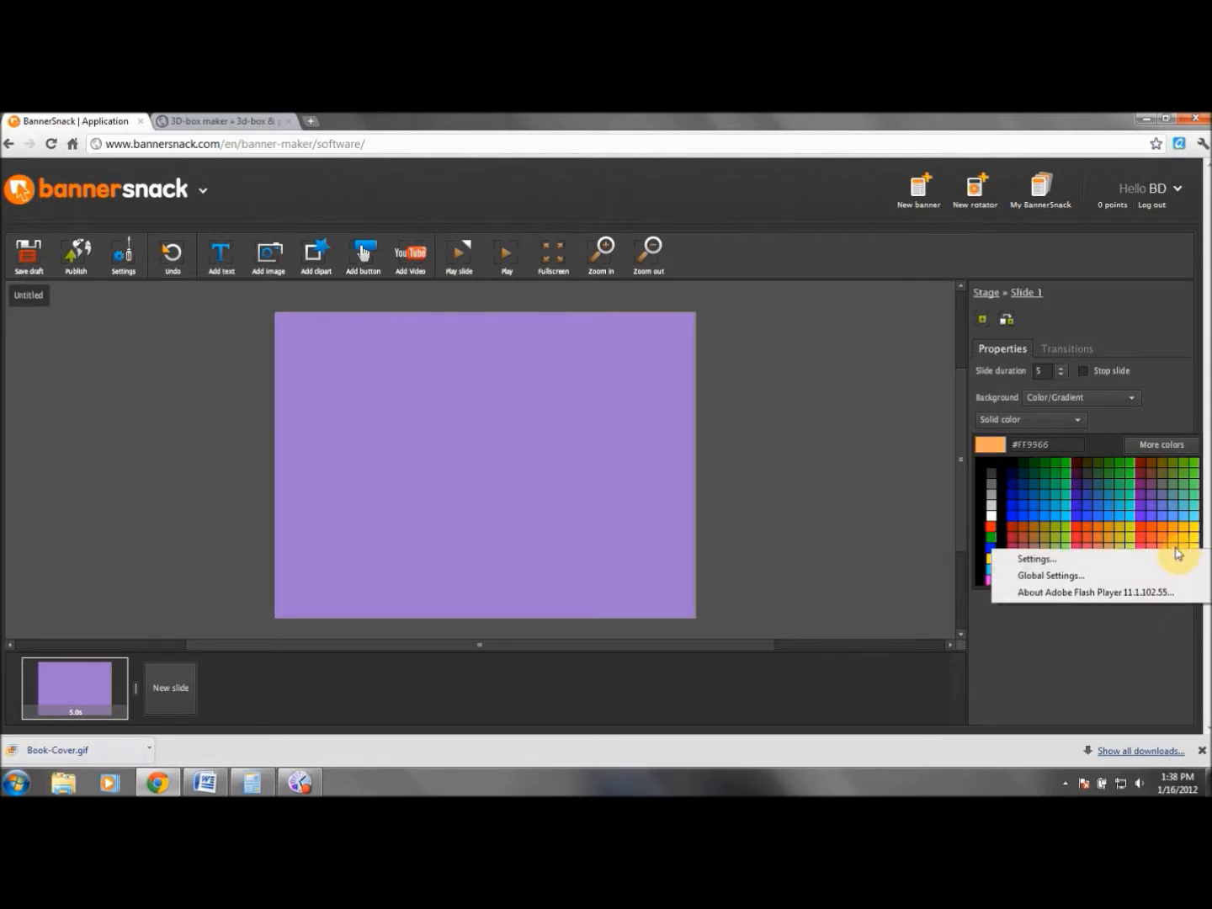
pyautogui.click(1178, 551)
pyautogui.click(1177, 550)
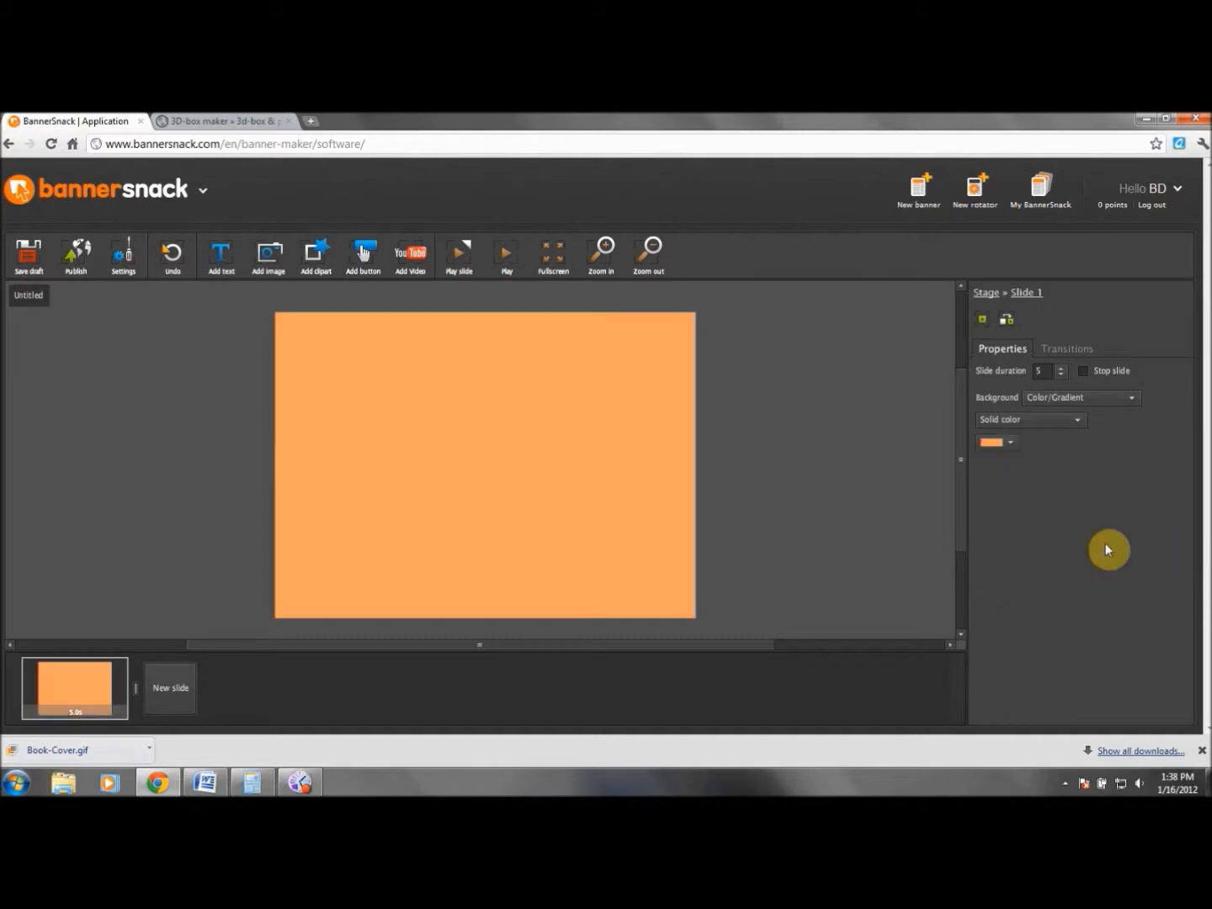
pyautogui.click(1002, 448)
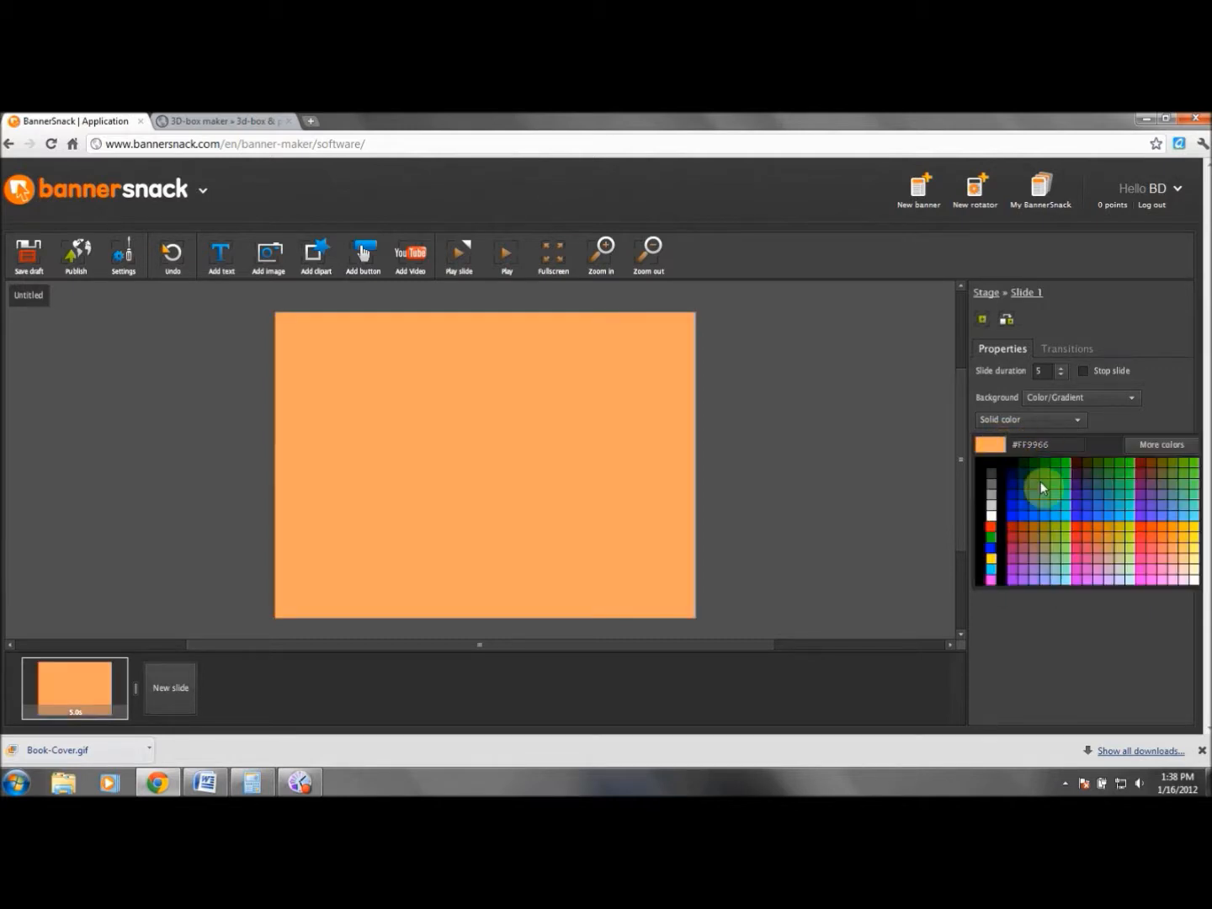
pyautogui.click(1045, 526)
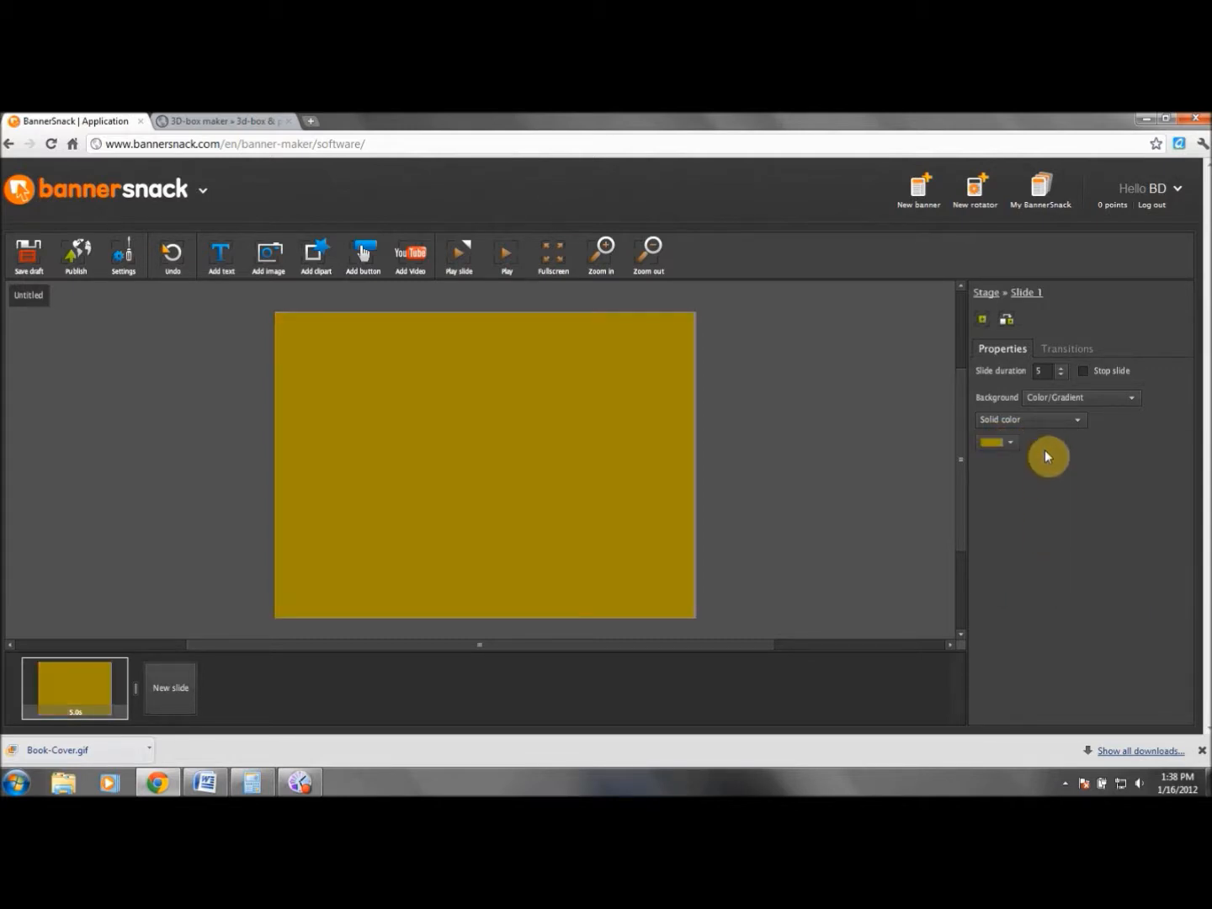
# Try bright blue #0033FF as the slide background, and settle on a solid medium blue
pyautogui.click(1008, 445)
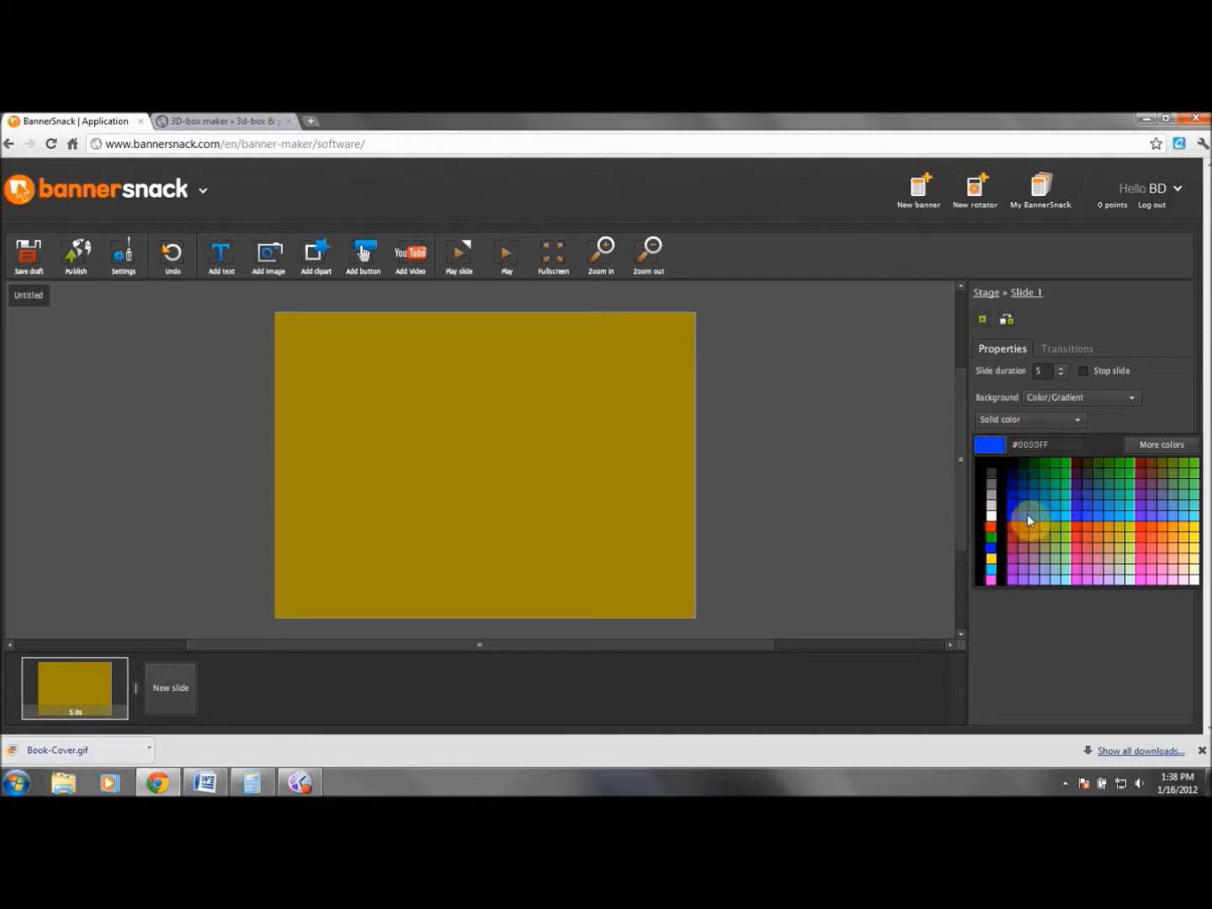
pyautogui.click(1029, 515)
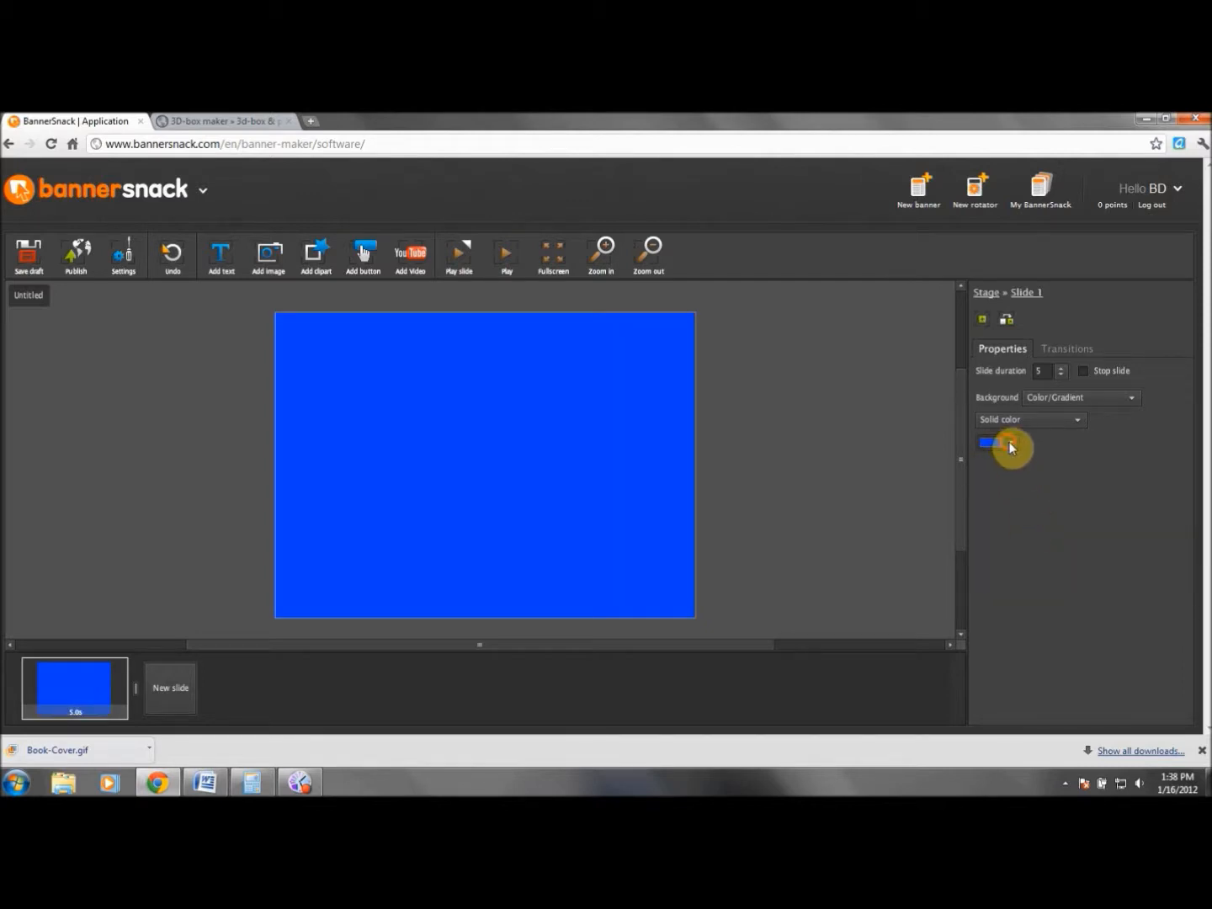
pyautogui.click(1012, 446)
pyautogui.click(1045, 505)
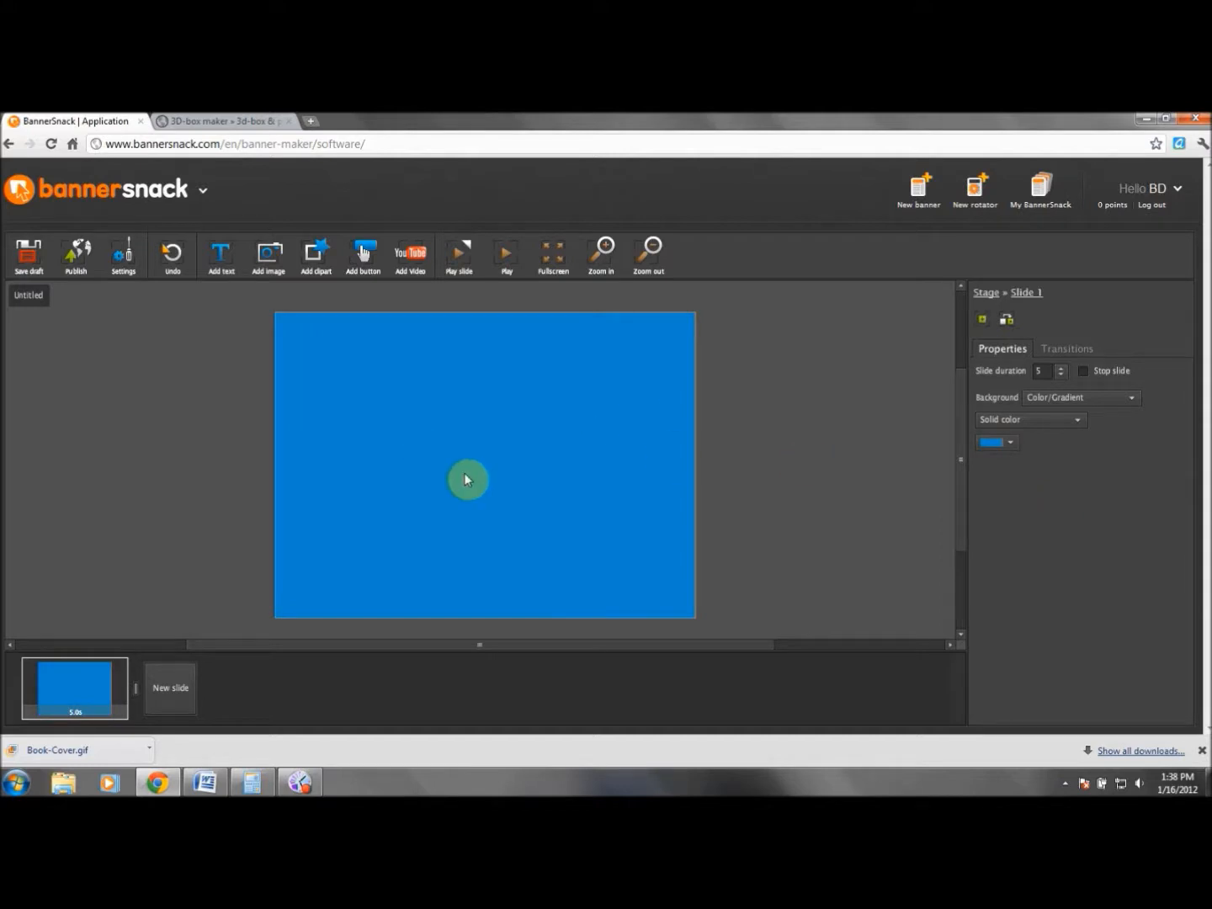
# Try a linear gradient background running from blue to white, and switch the slide back to Solid color
pyautogui.click(1076, 420)
pyautogui.rightClick(1077, 425)
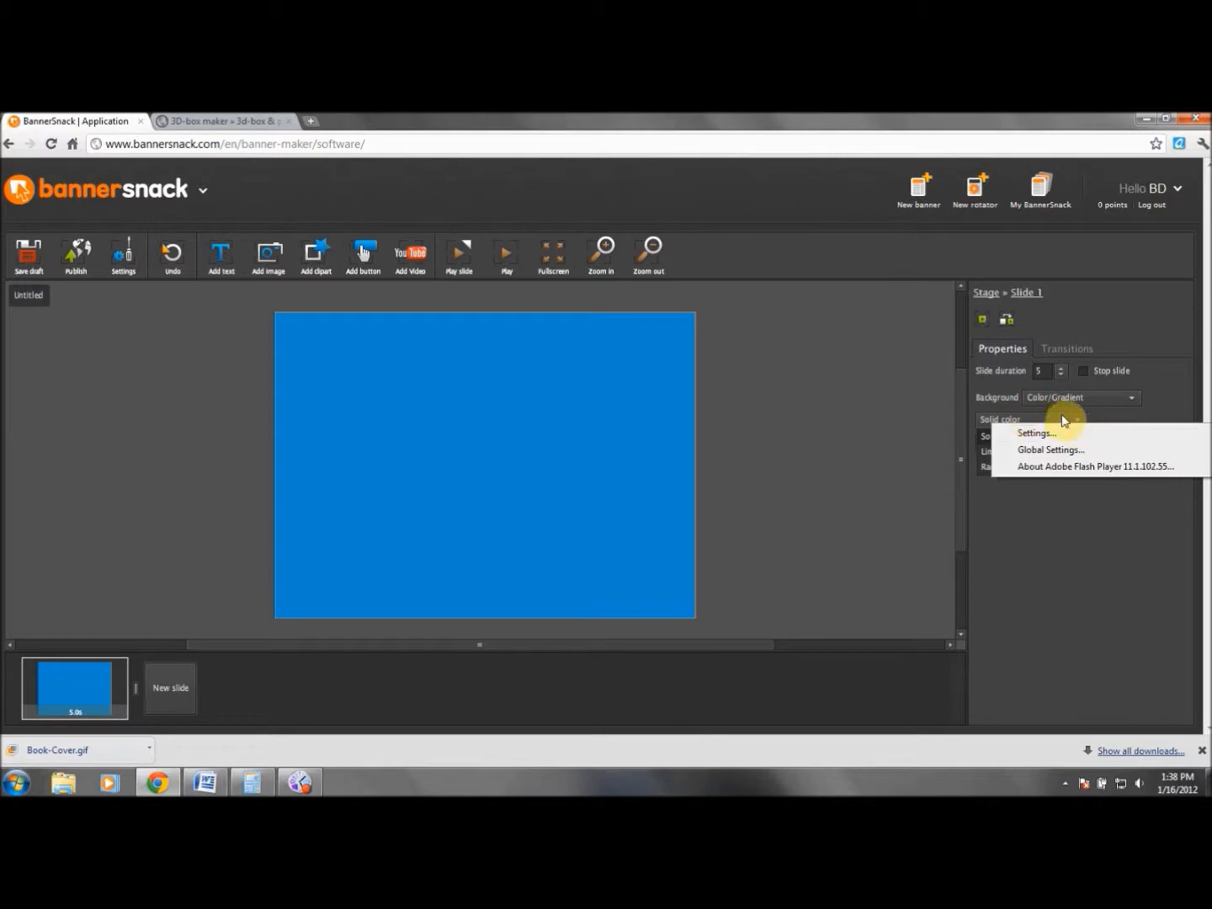
pyautogui.click(1129, 418)
pyautogui.click(1082, 420)
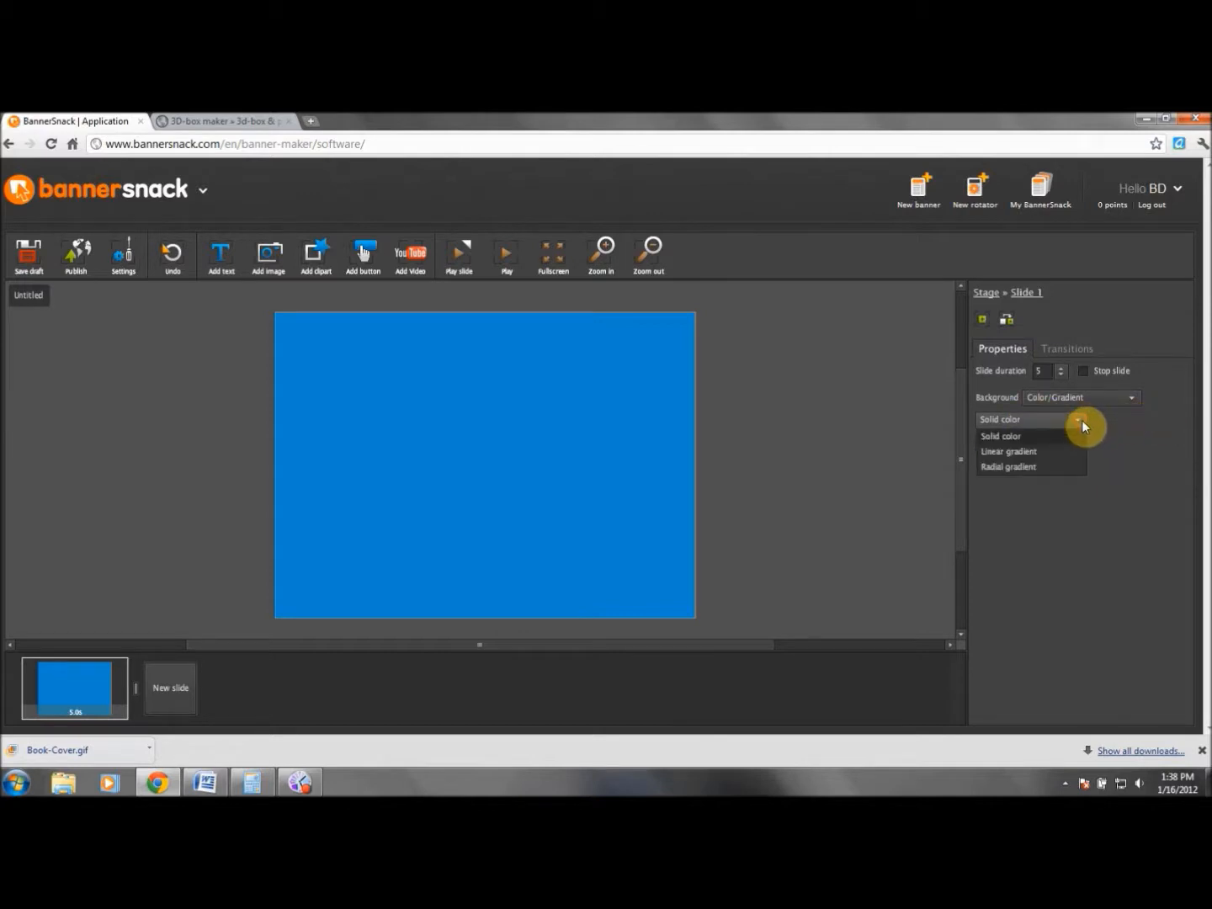
pyautogui.click(1042, 455)
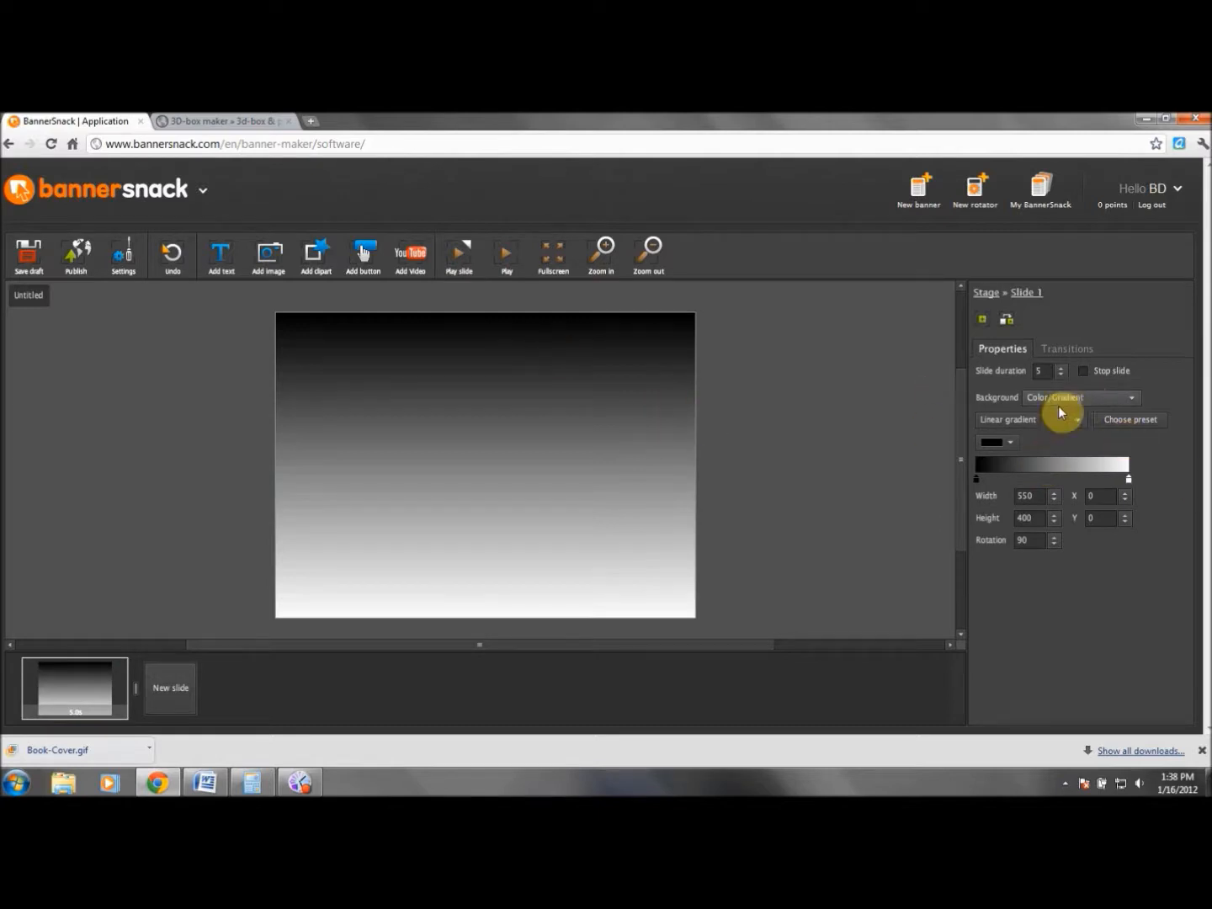
pyautogui.click(1011, 443)
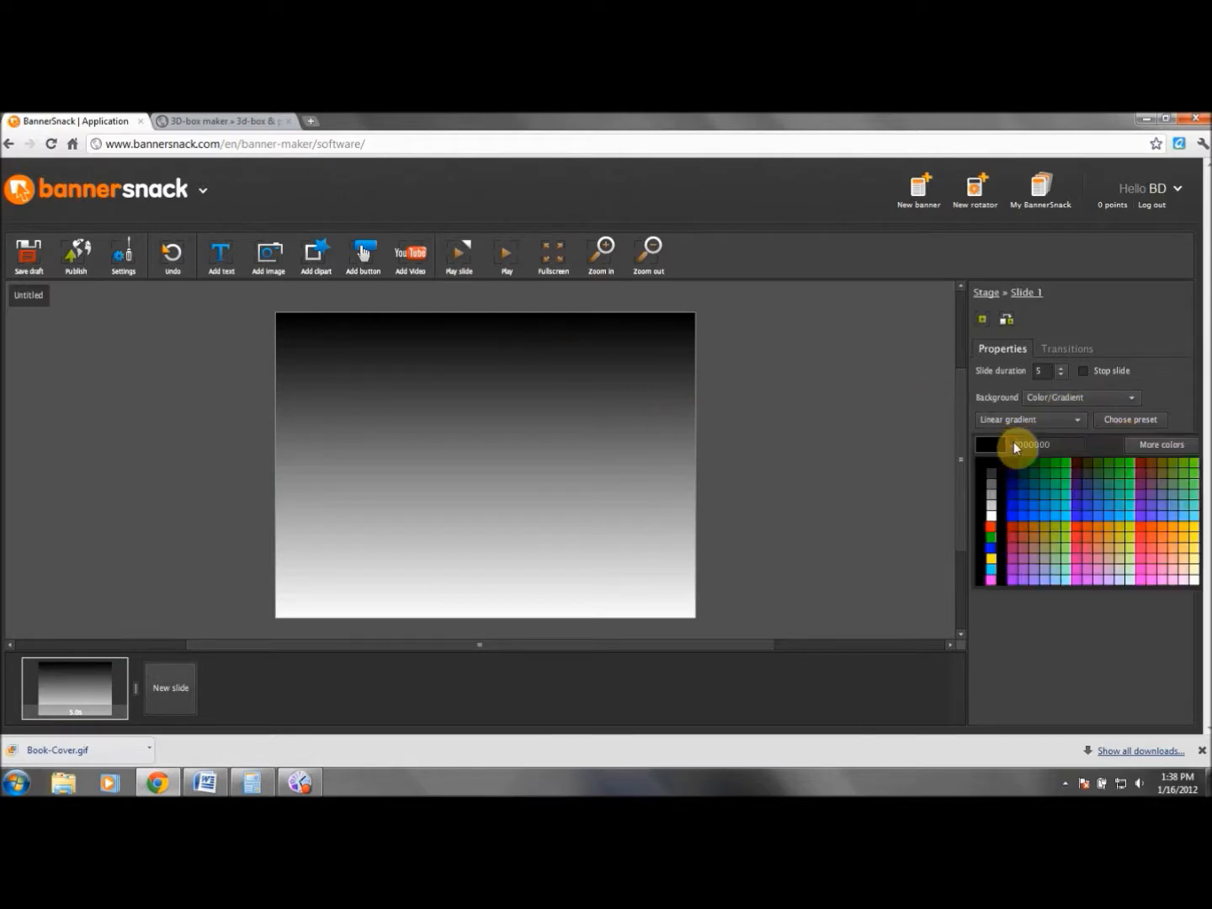
pyautogui.click(1034, 494)
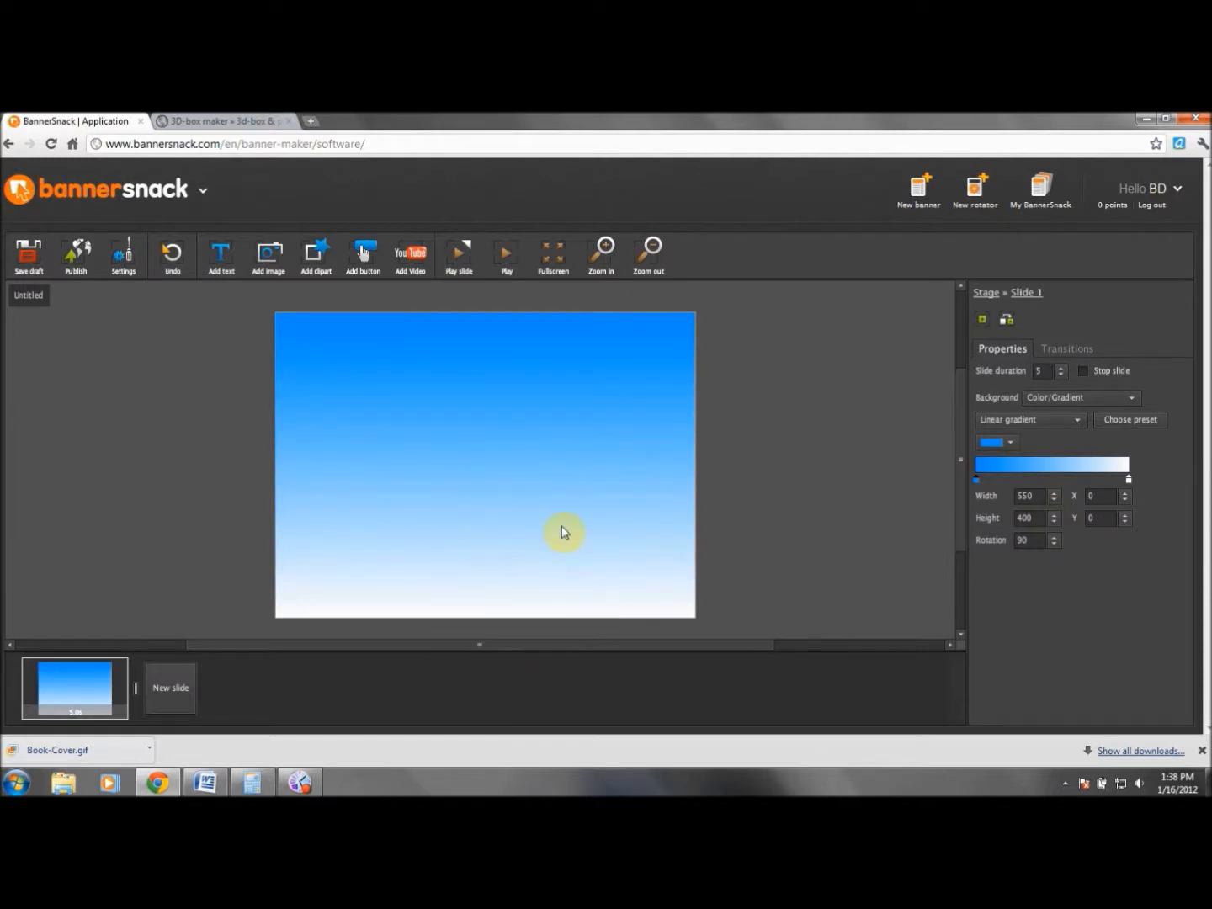
pyautogui.click(1081, 420)
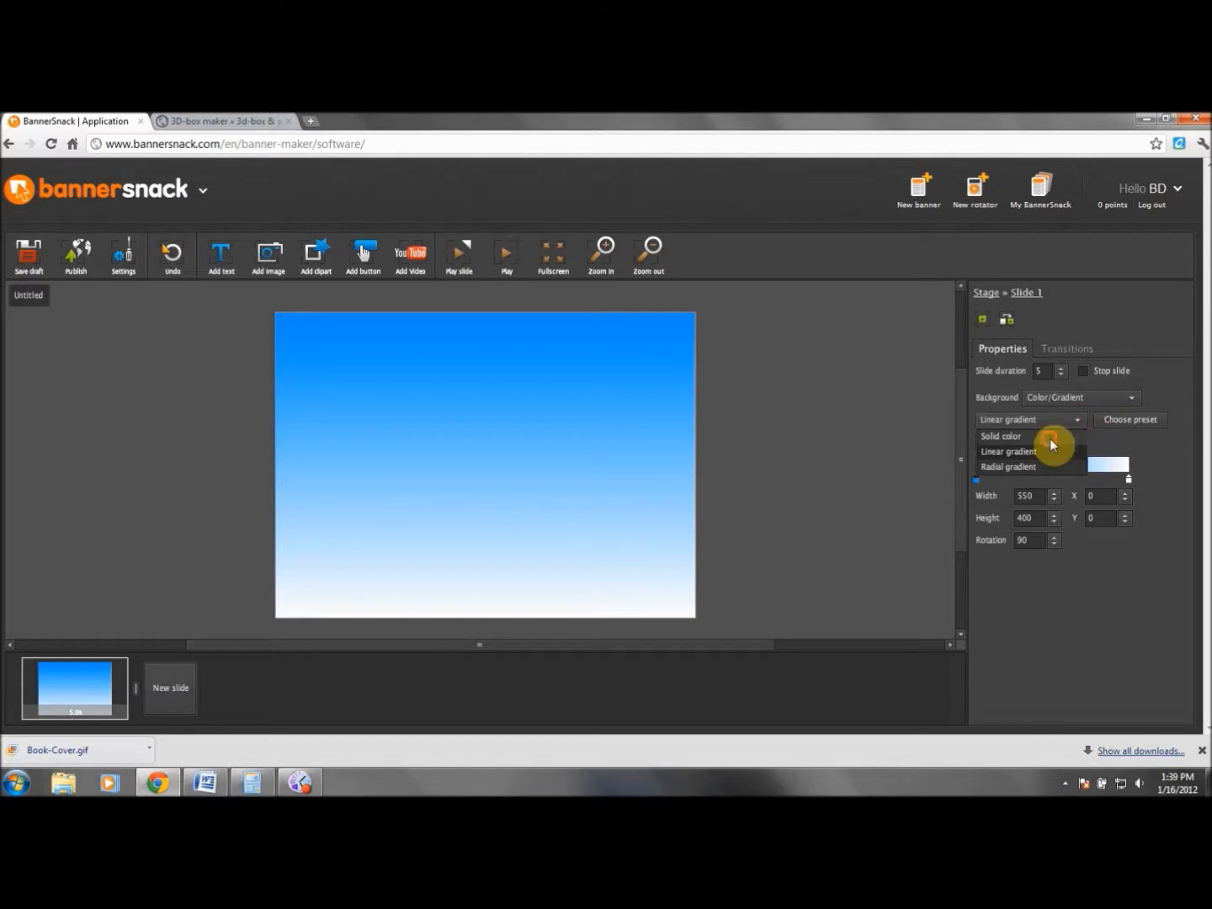
pyautogui.click(1049, 438)
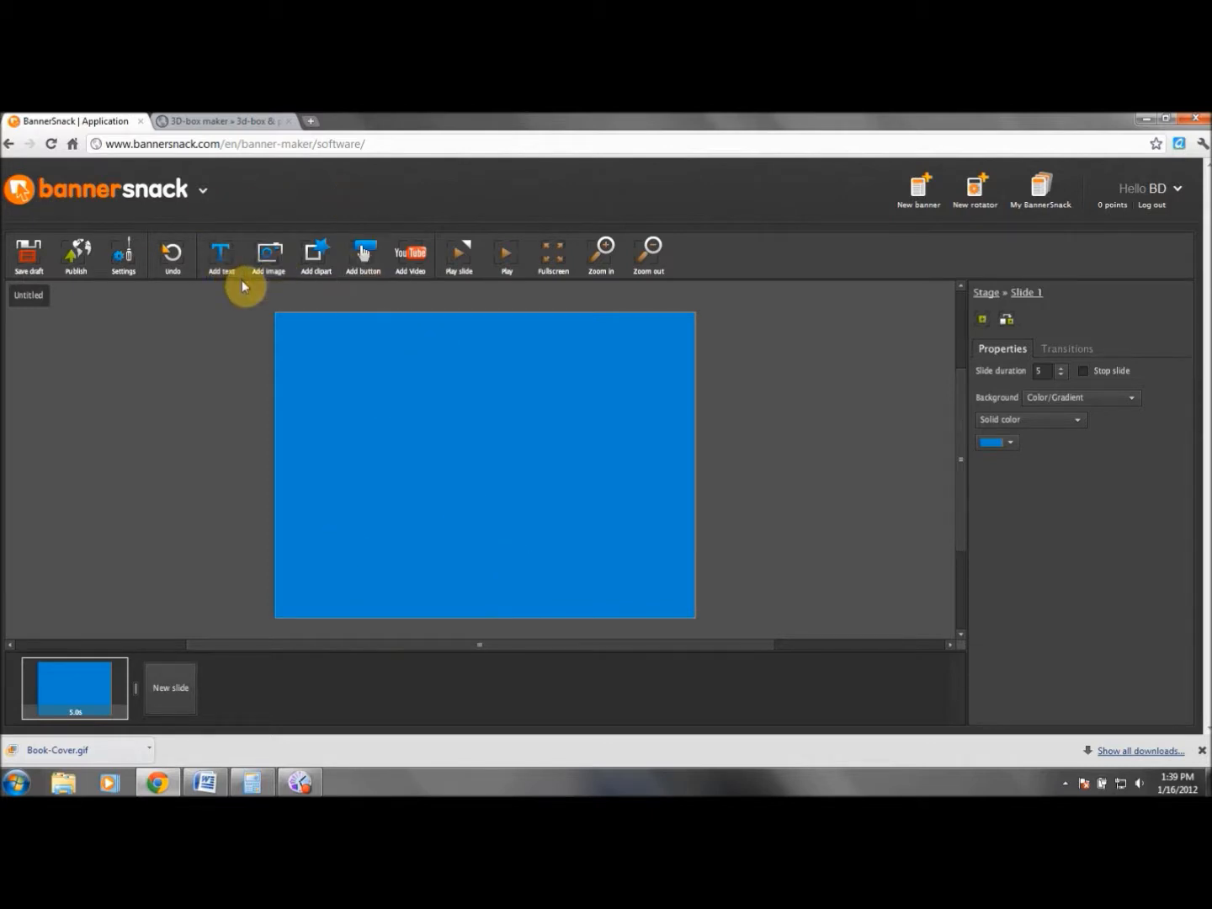
# Add the crazy-wide-eyed-guy image from My images to the slide as an object and select it
pyautogui.click(268, 268)
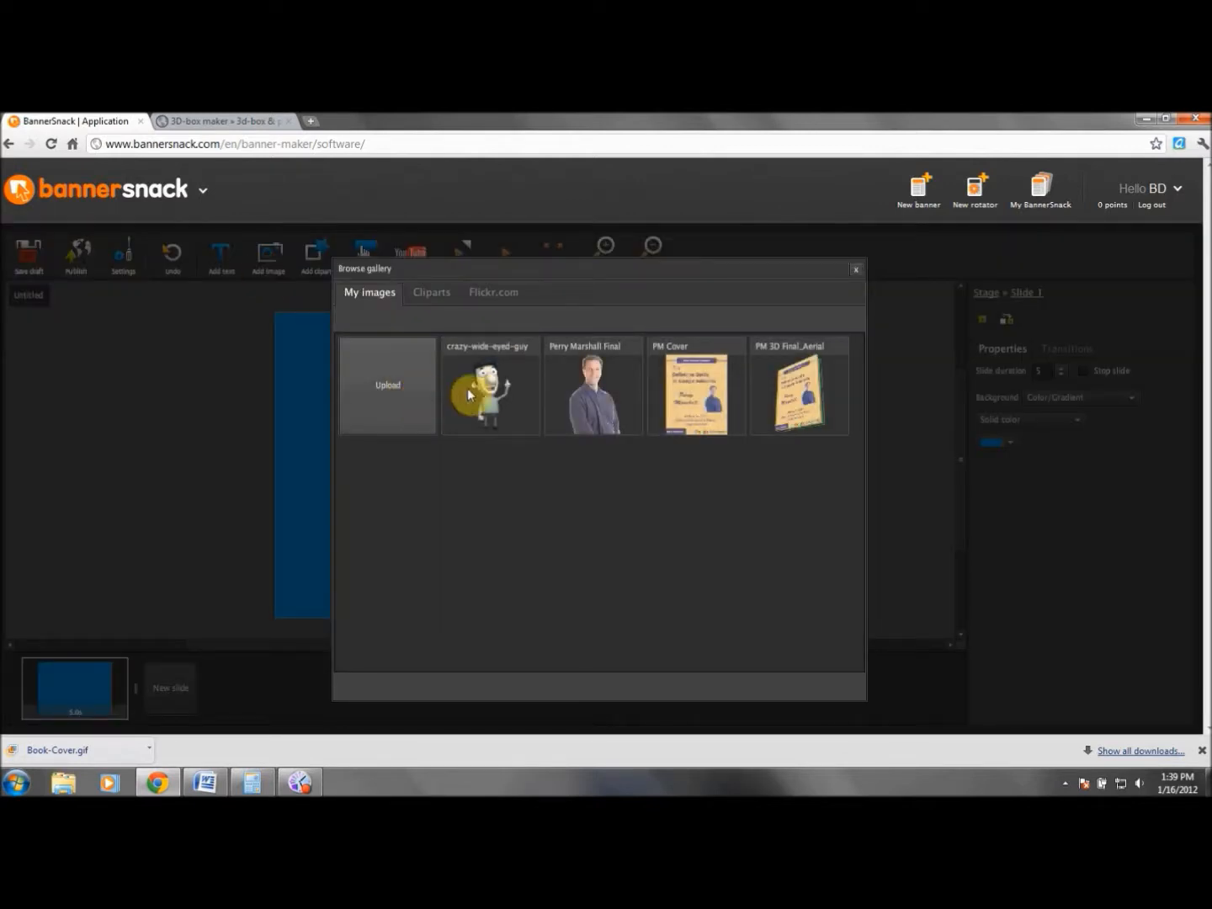
pyautogui.click(508, 396)
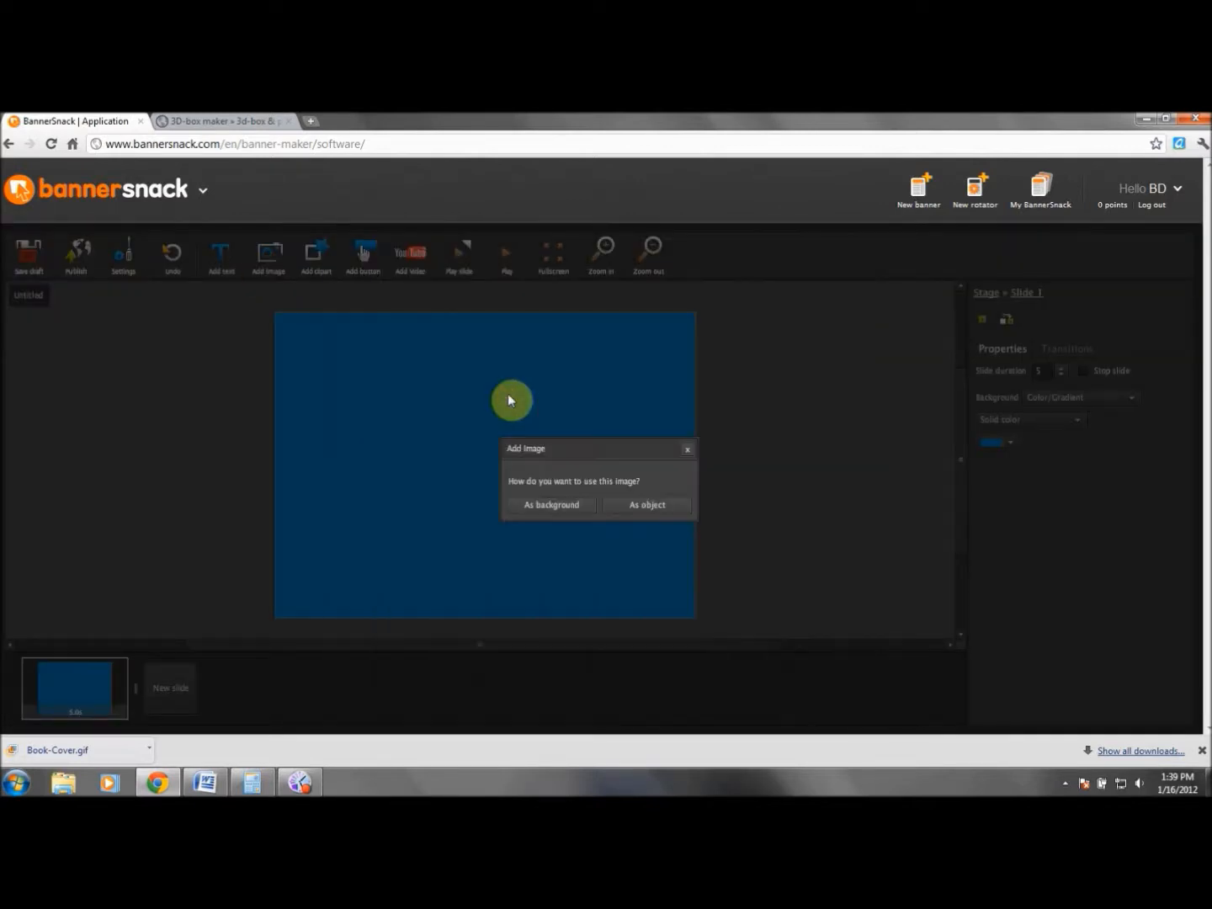
pyautogui.click(632, 505)
pyautogui.click(525, 458)
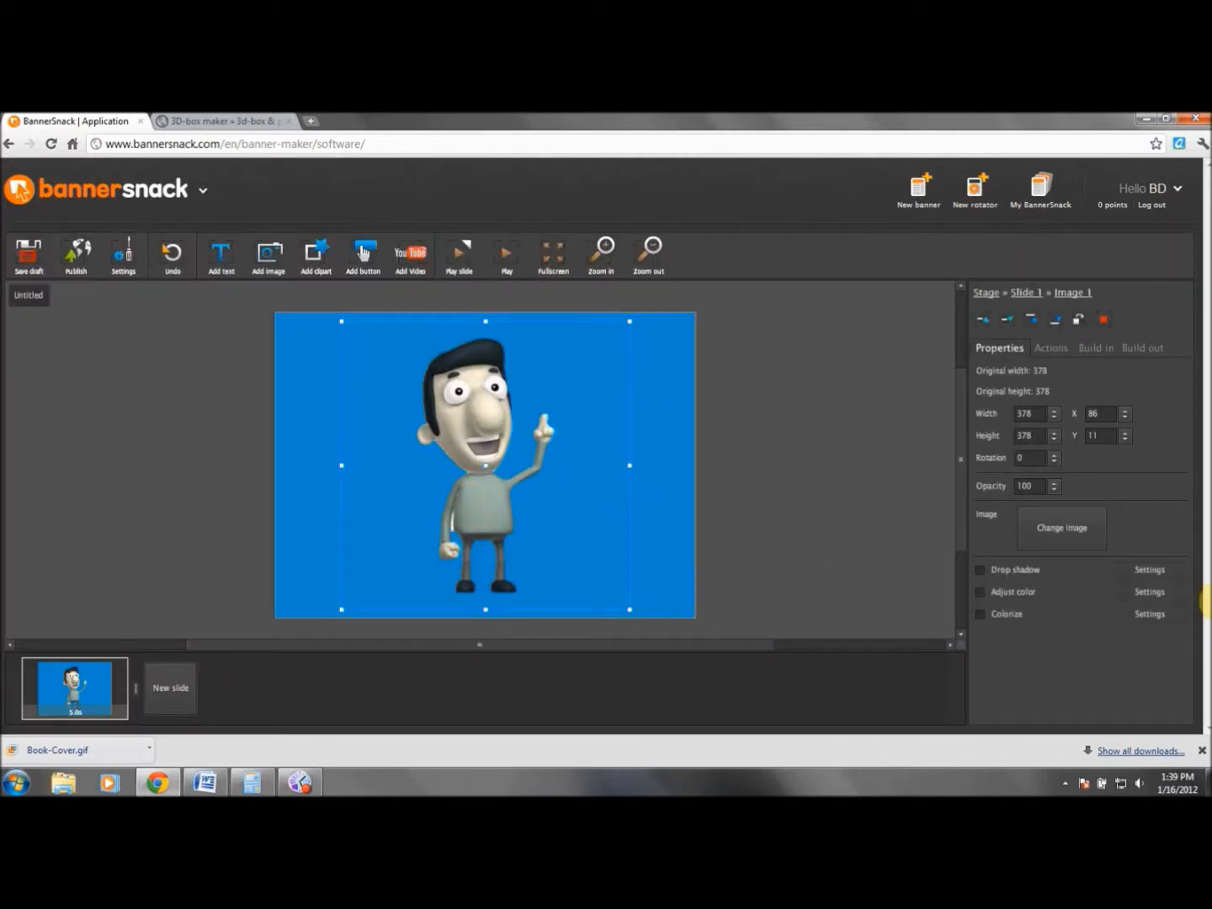
# Set the character image's width and height both to 375
pyautogui.click(1055, 420)
pyautogui.click(1055, 420)
pyautogui.click(1058, 421)
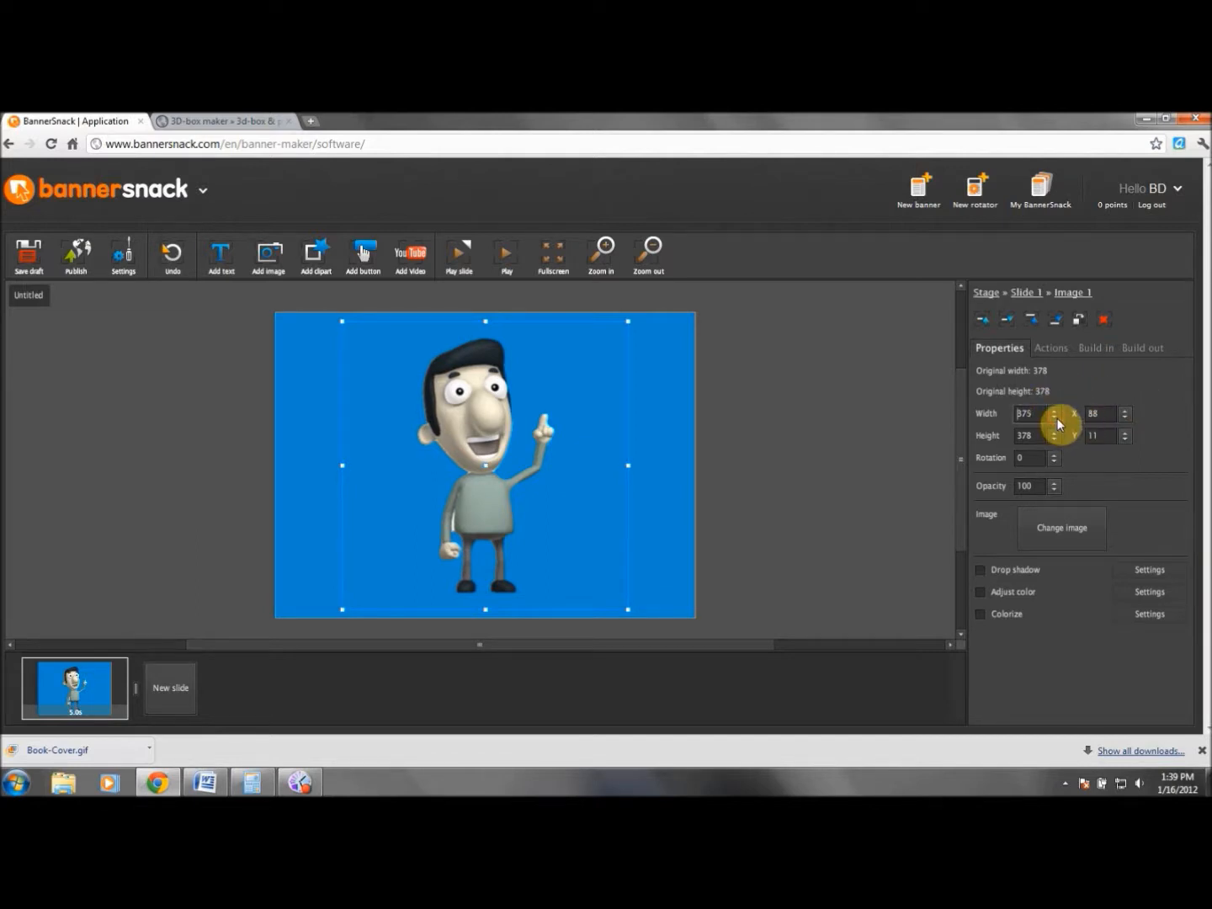
pyautogui.click(1055, 440)
pyautogui.click(1055, 441)
pyautogui.click(1055, 441)
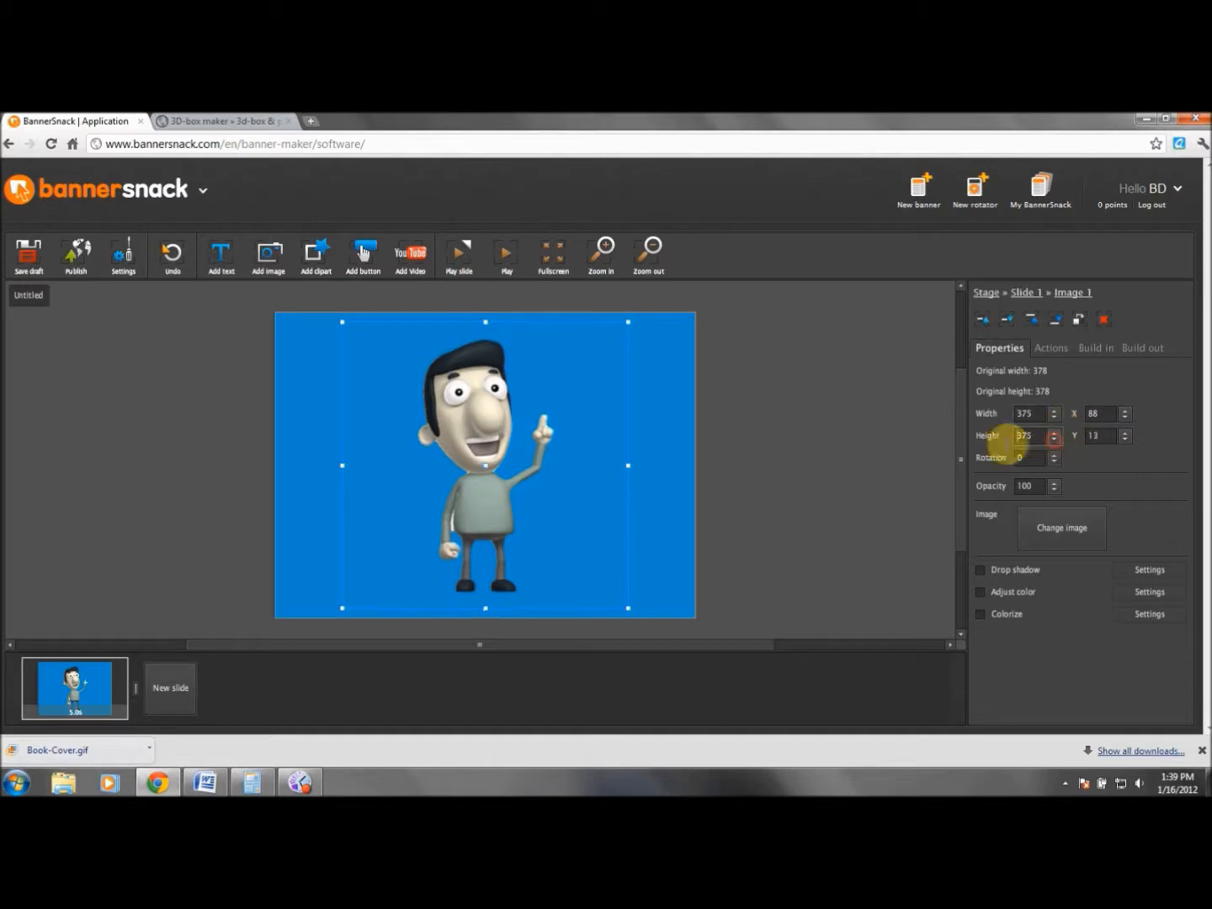
# Shrink the character image to about 276 by 276 and move it near the middle of the slide
pyautogui.moveTo(626, 602); pyautogui.dragTo(556, 536)
pyautogui.moveTo(450, 409); pyautogui.dragTo(497, 446)
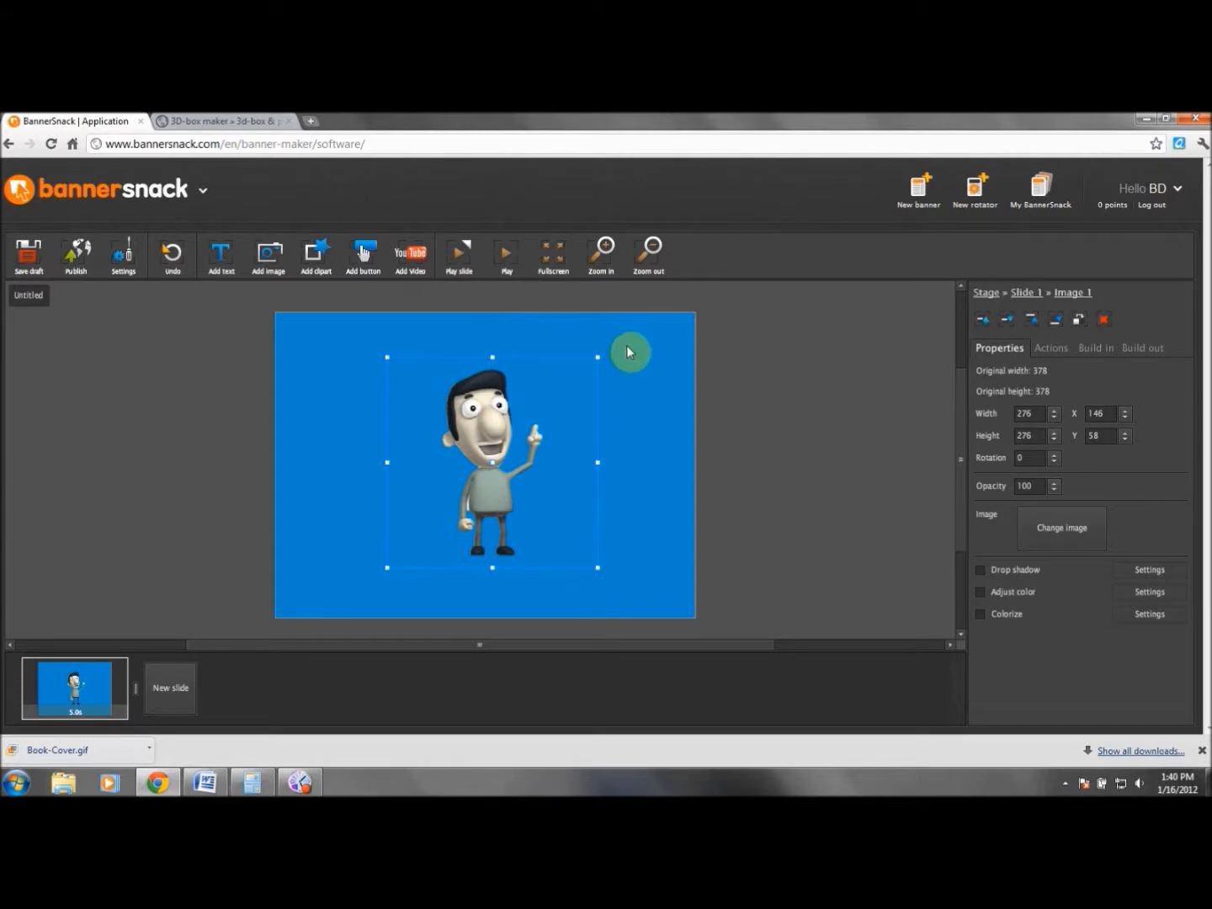
pyautogui.click(769, 494)
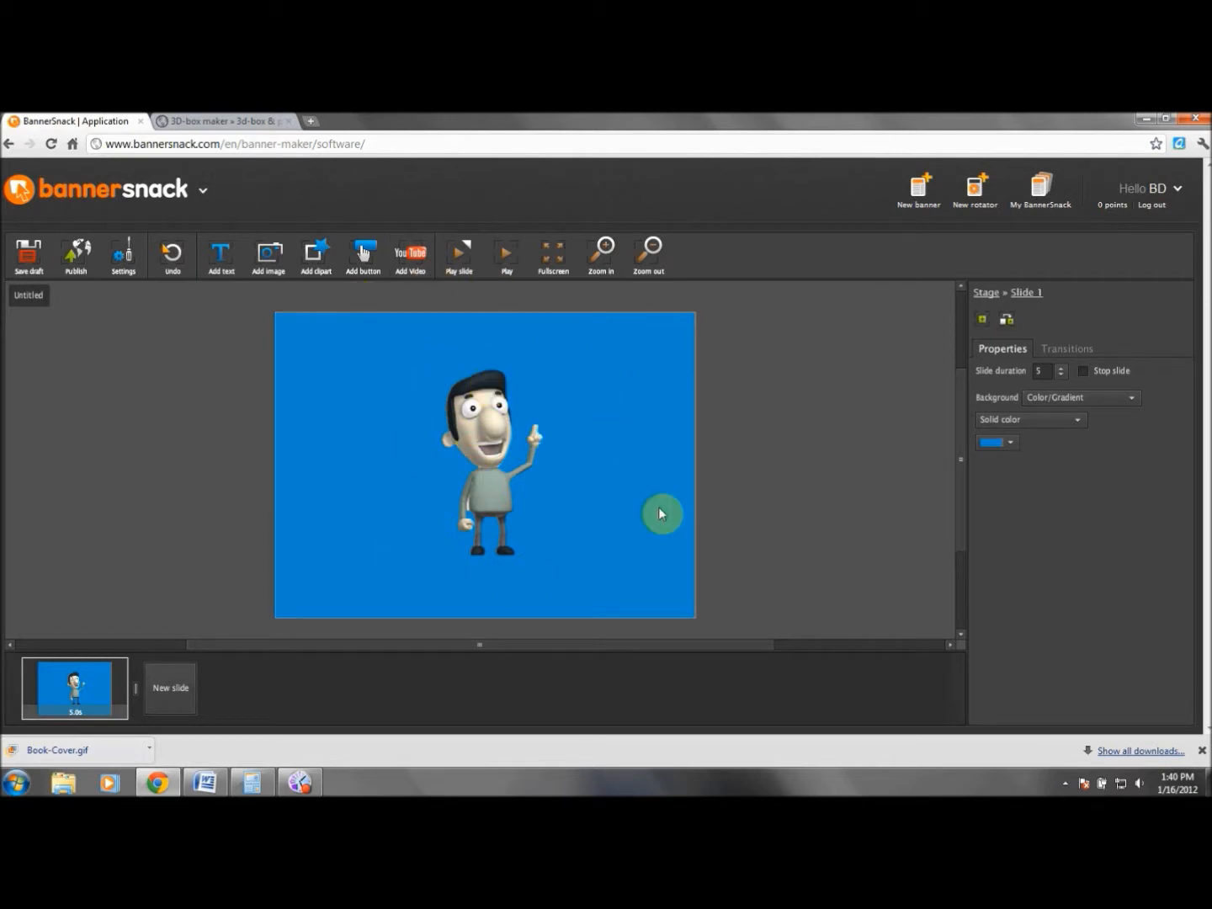
pyautogui.click(483, 524)
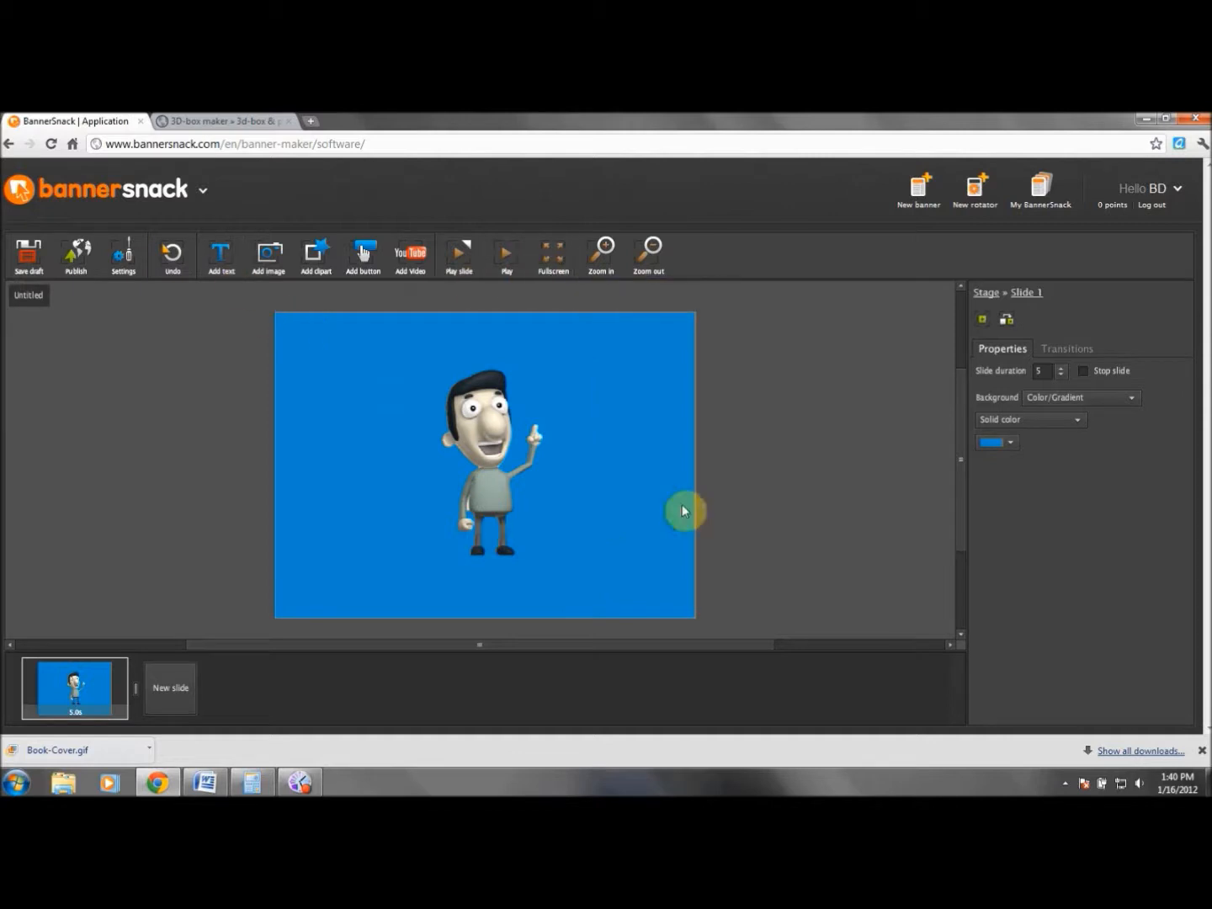
# Add a text box, place it above the character's head, and center-align its text
pyautogui.click(221, 253)
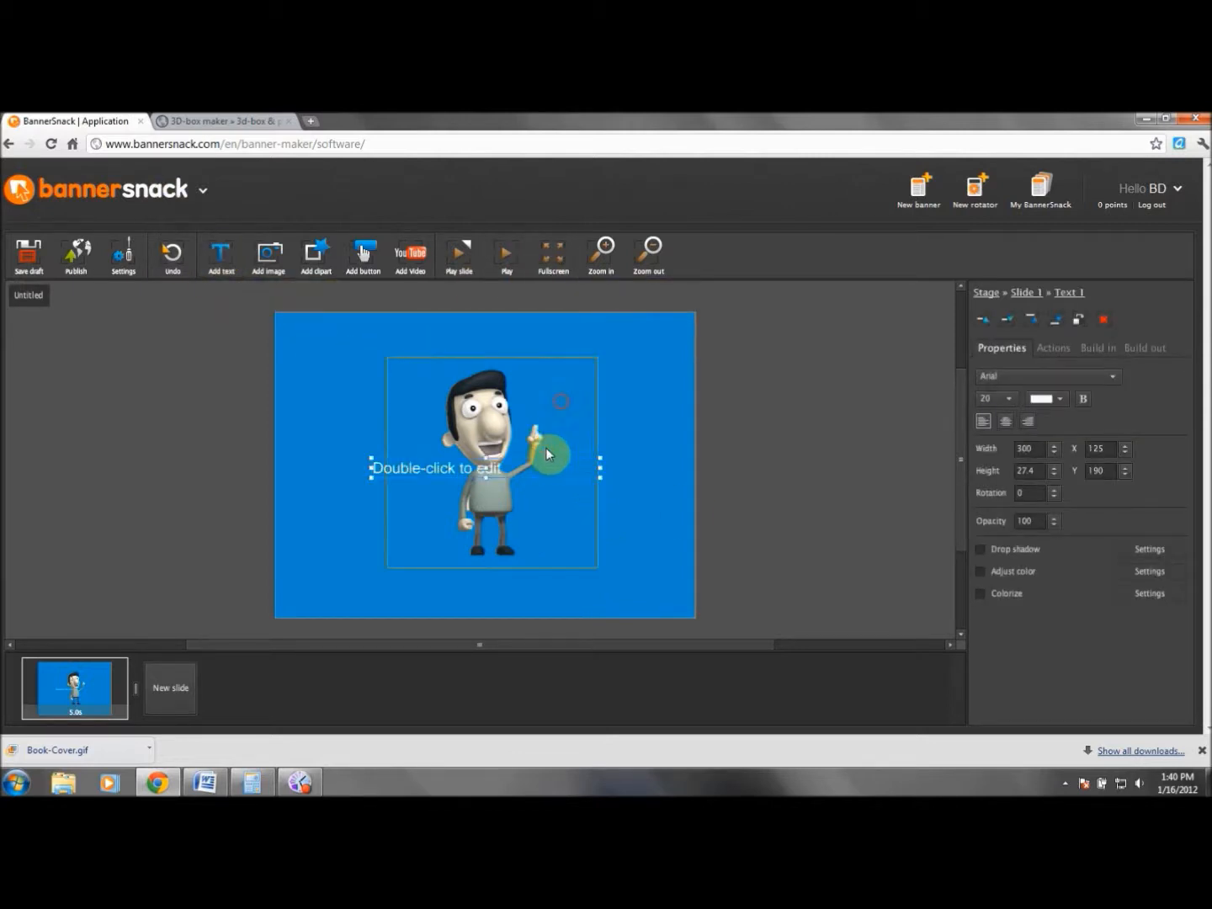
pyautogui.moveTo(563, 476); pyautogui.dragTo(565, 338)
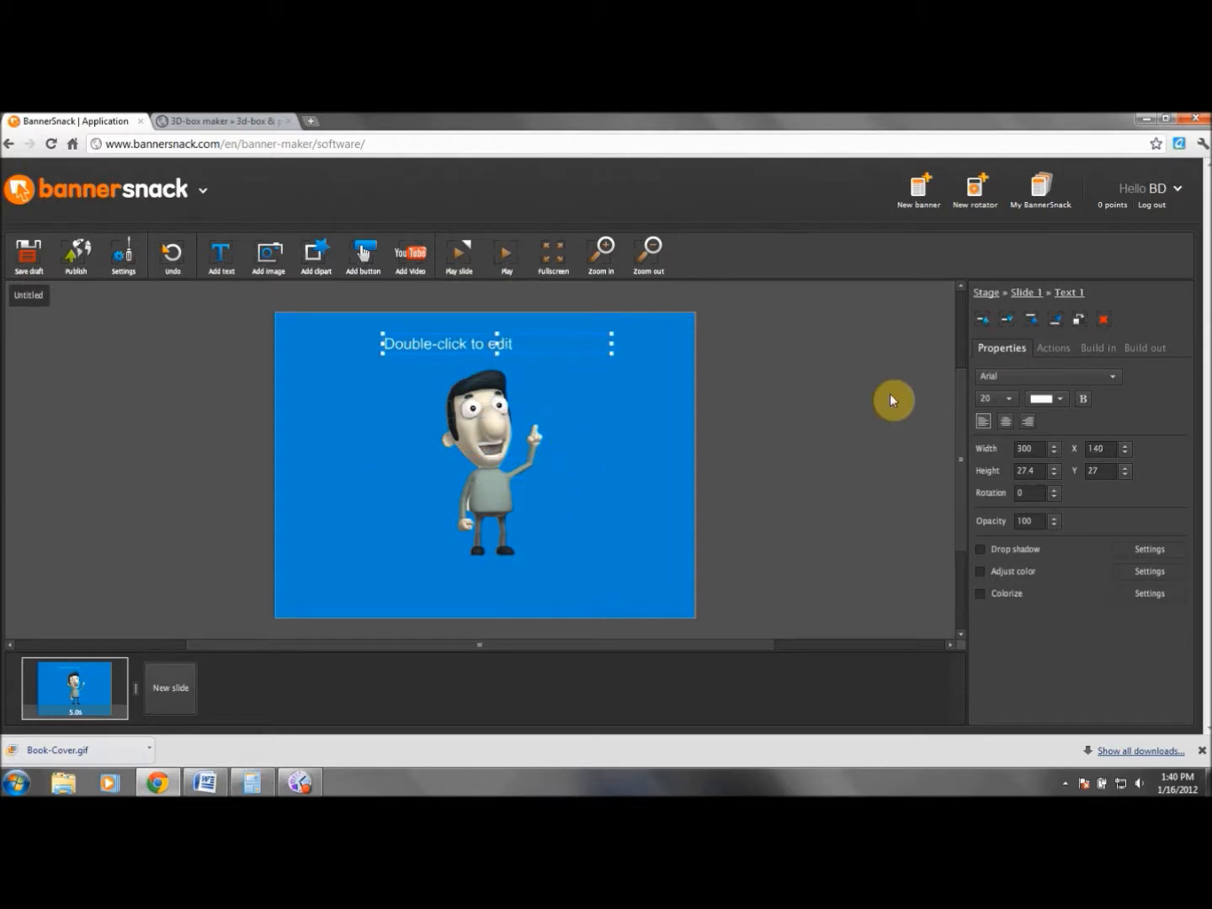
pyautogui.click(1011, 424)
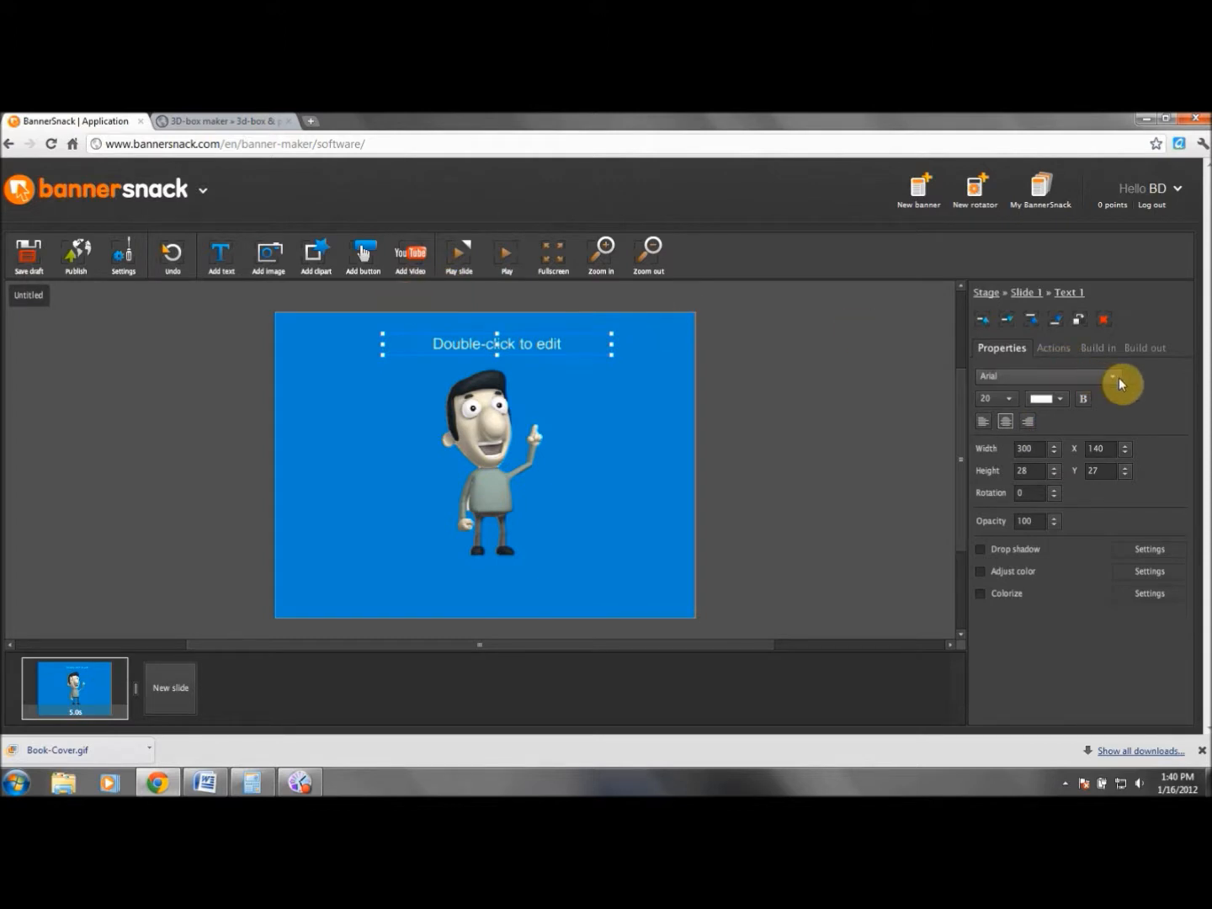
# Set the font size of the text above the character to 26, trying 24 first
pyautogui.click(1010, 398)
pyautogui.click(1013, 480)
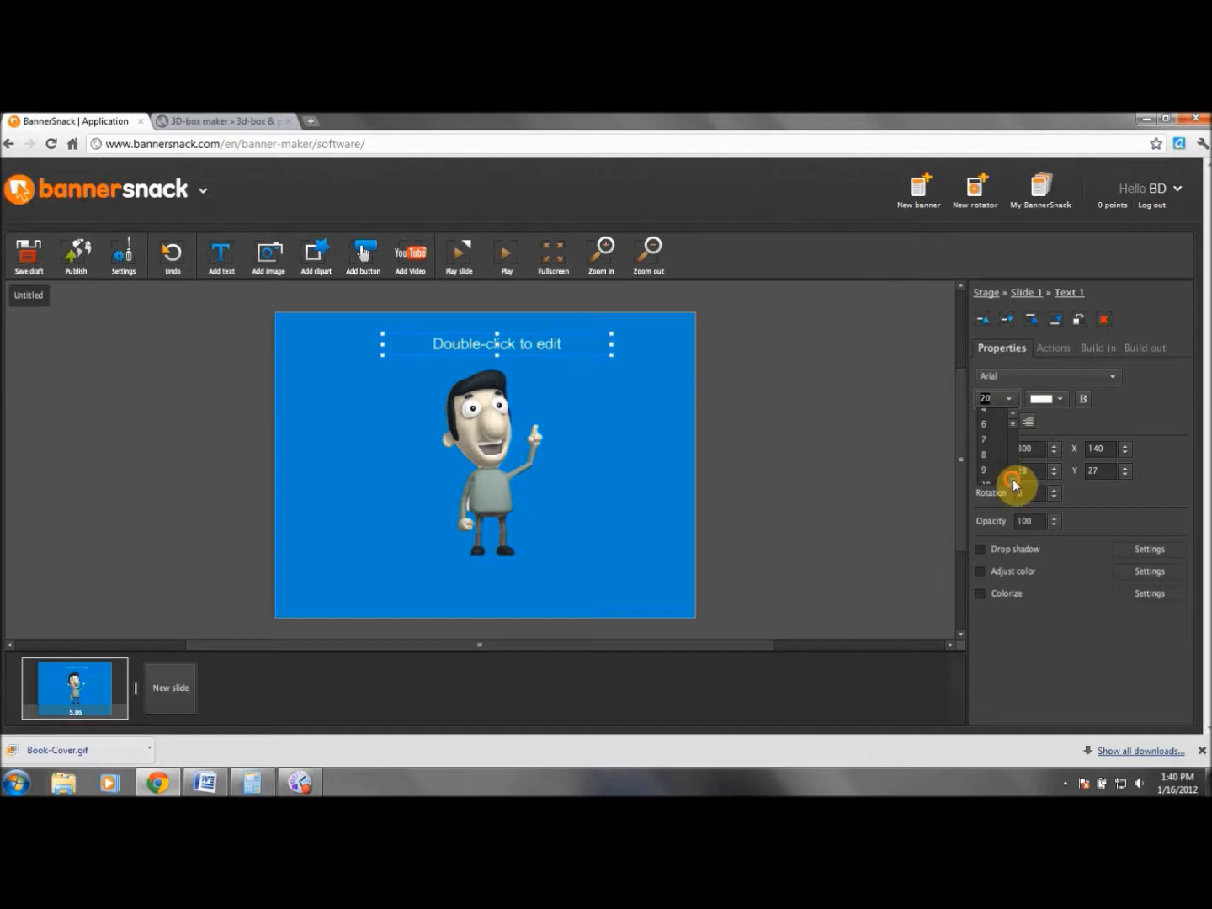
pyautogui.click(1013, 482)
pyautogui.click(1014, 482)
pyautogui.click(1014, 480)
pyautogui.click(1014, 481)
pyautogui.click(1014, 482)
pyautogui.click(1014, 481)
pyautogui.click(996, 470)
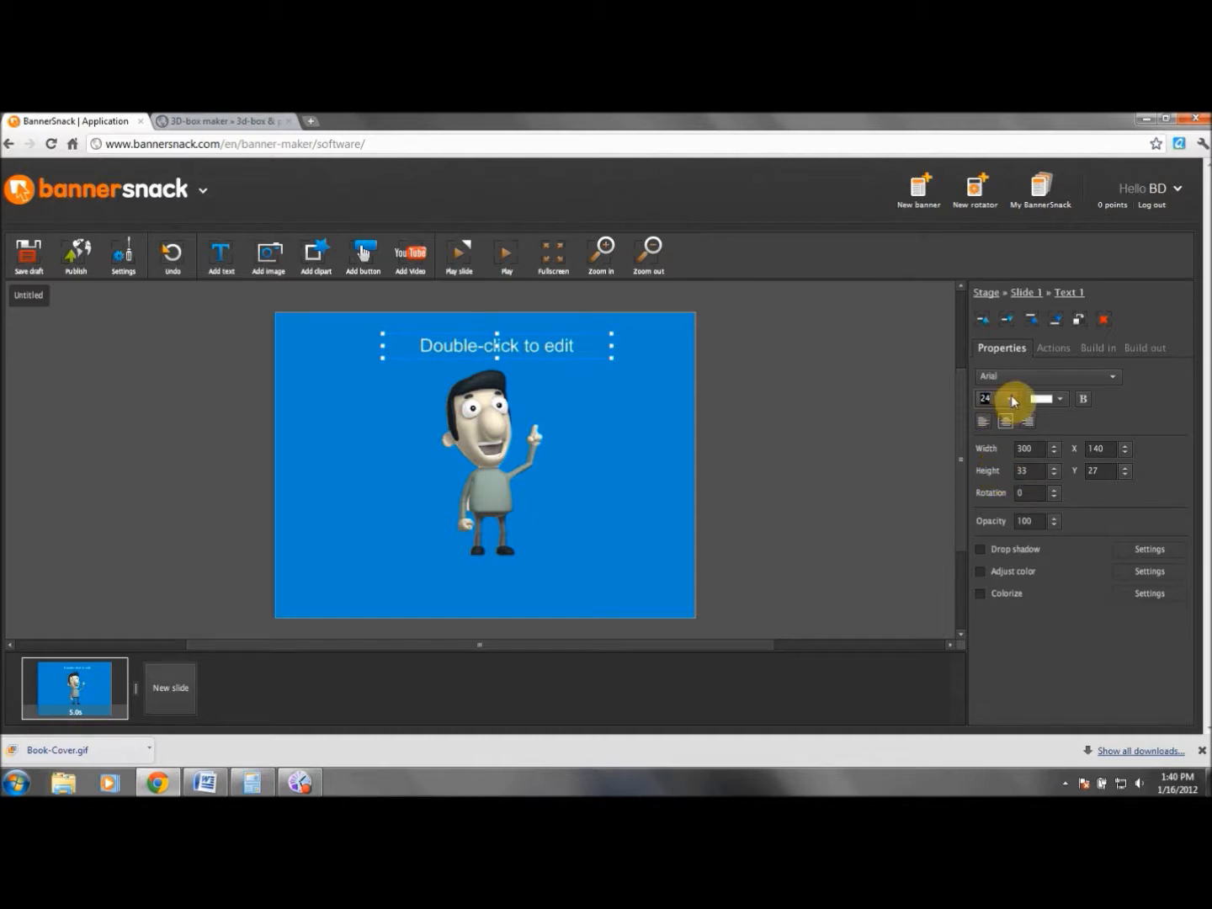
pyautogui.click(1007, 399)
pyautogui.click(1013, 489)
pyautogui.click(996, 481)
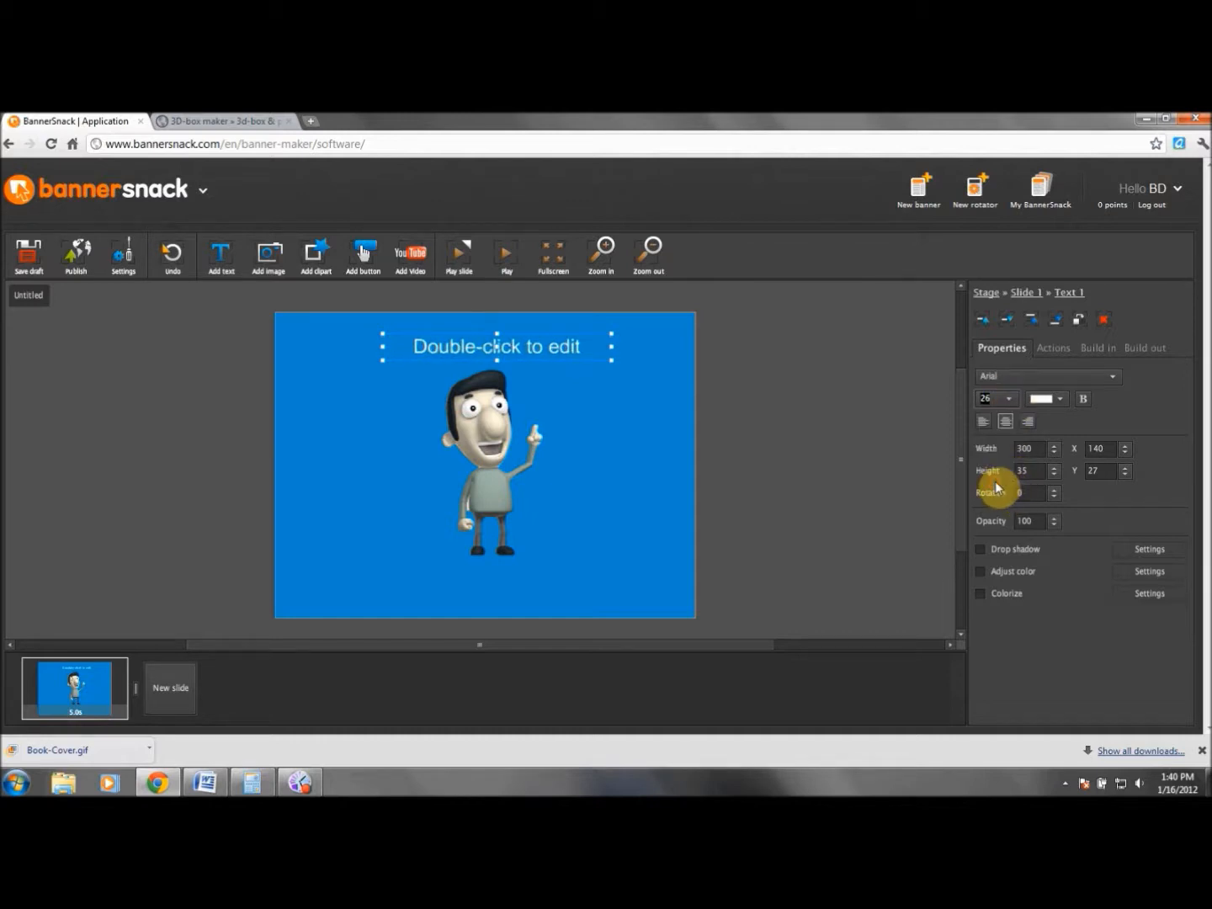
# Try Adobe Caslon Pro for the text above the character, and settle on the Postino Std font
pyautogui.click(1113, 377)
pyautogui.click(1114, 376)
pyautogui.click(1114, 375)
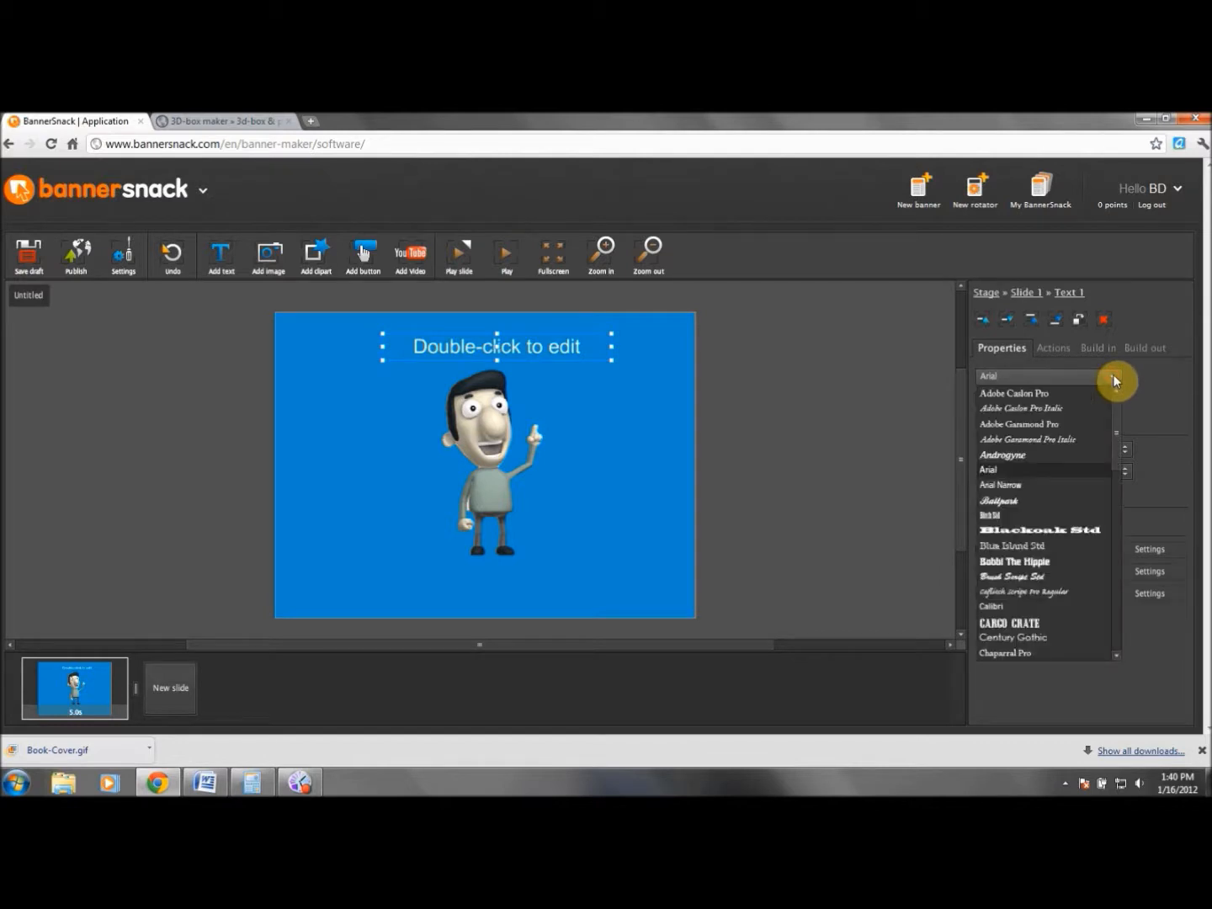
pyautogui.click(1070, 393)
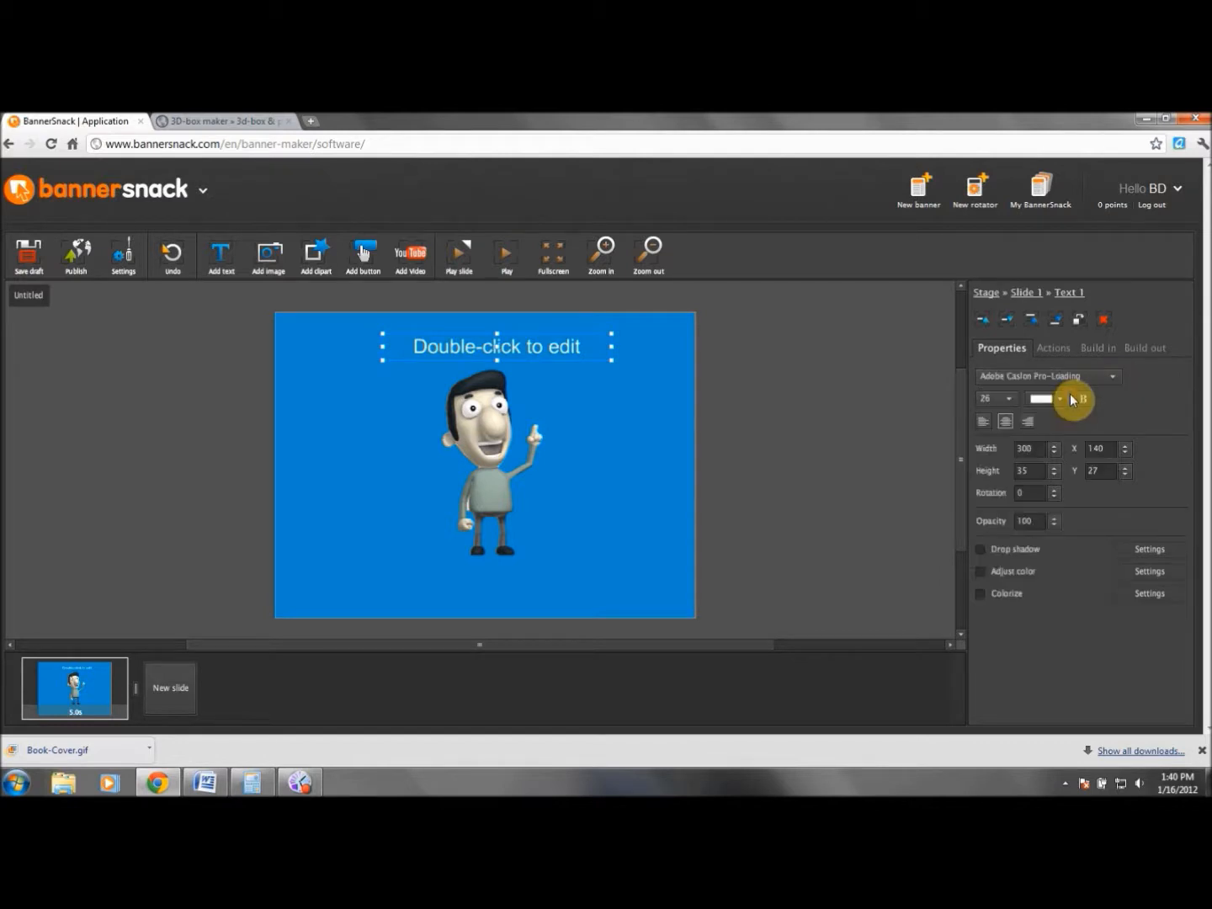
pyautogui.click(1116, 374)
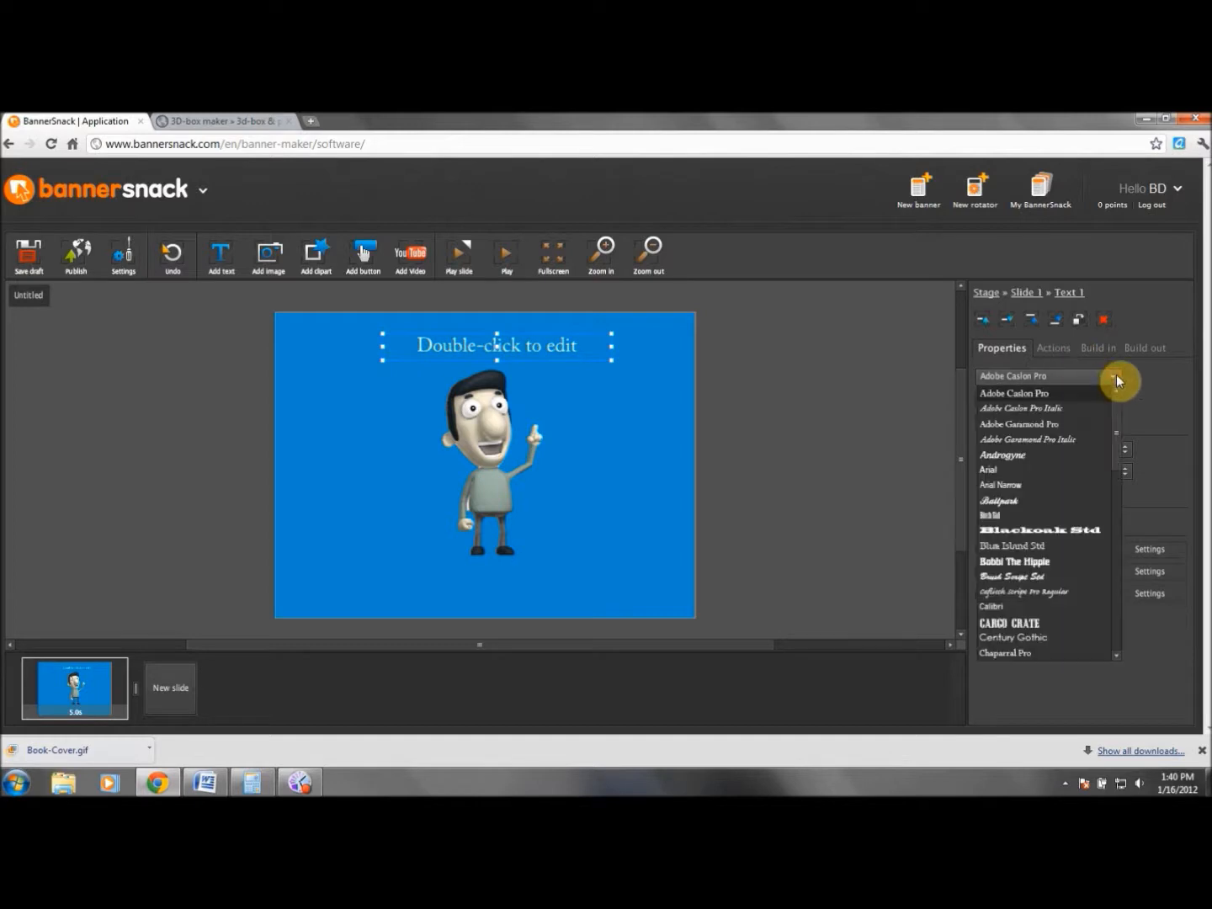
pyautogui.moveTo(1118, 428); pyautogui.dragTo(1131, 588)
pyautogui.click(1052, 526)
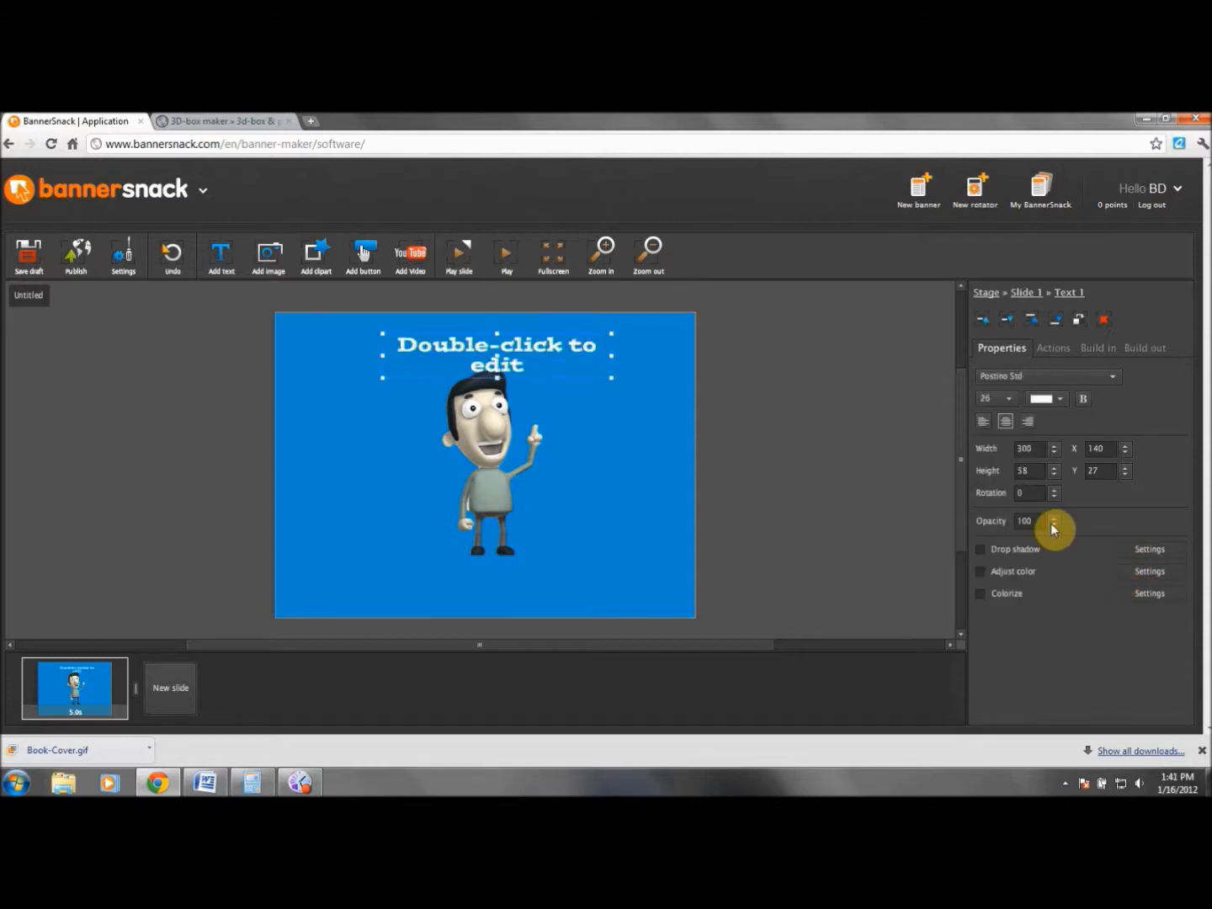
# Widen the upper text box to about 361, centre it, and replace its placeholder with "Super Charged Adwords!"
pyautogui.moveTo(610, 356); pyautogui.dragTo(658, 362)
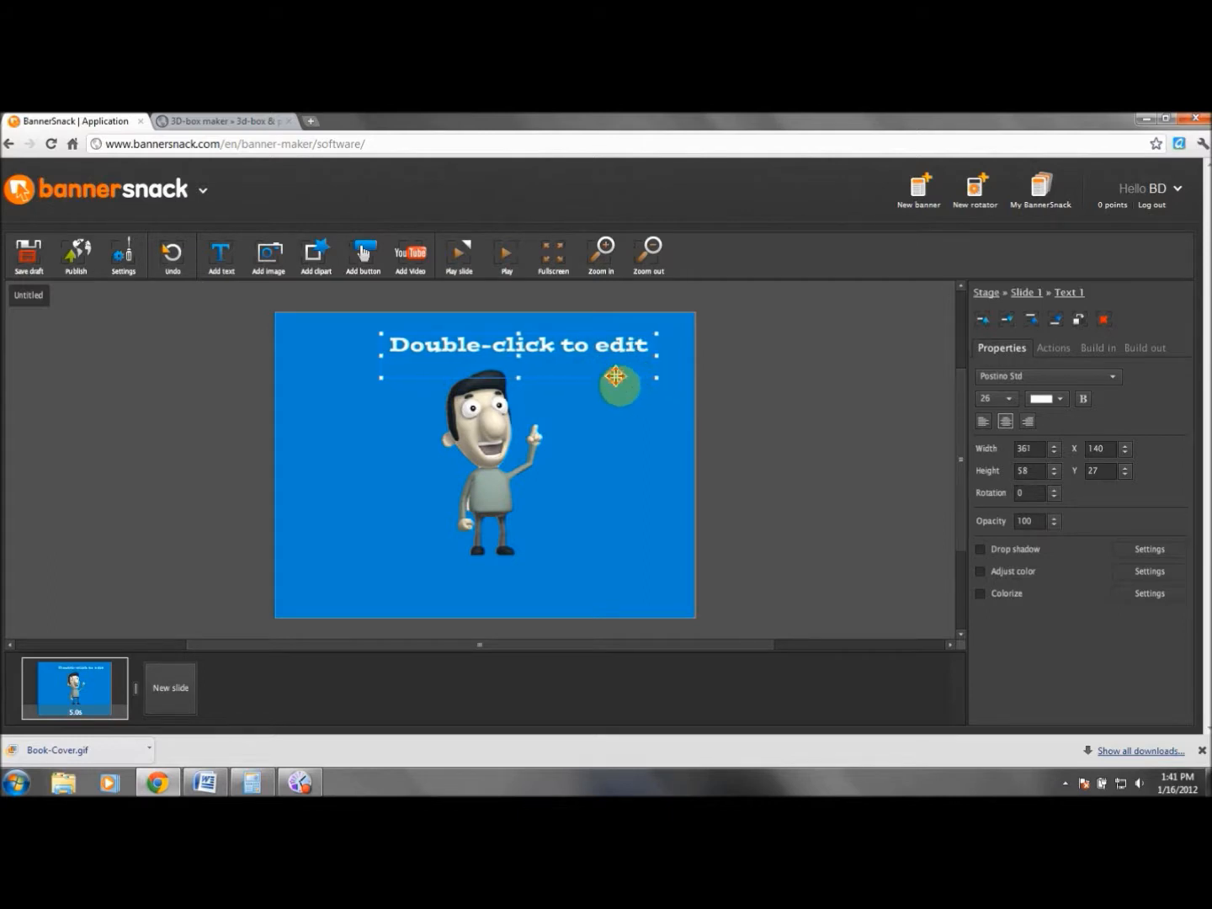
pyautogui.moveTo(597, 373); pyautogui.dragTo(604, 338)
pyautogui.doubleClick(607, 339)
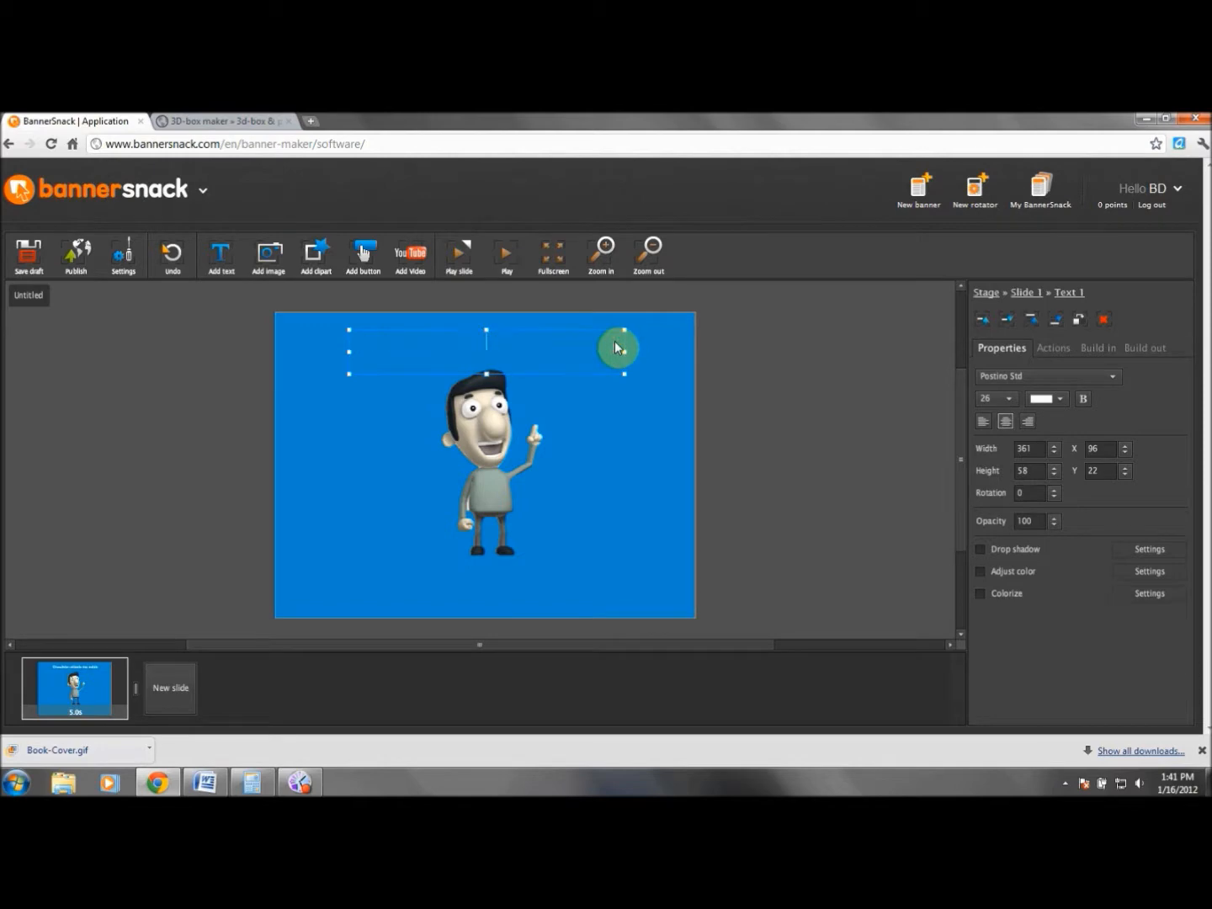
pyautogui.write('Super')
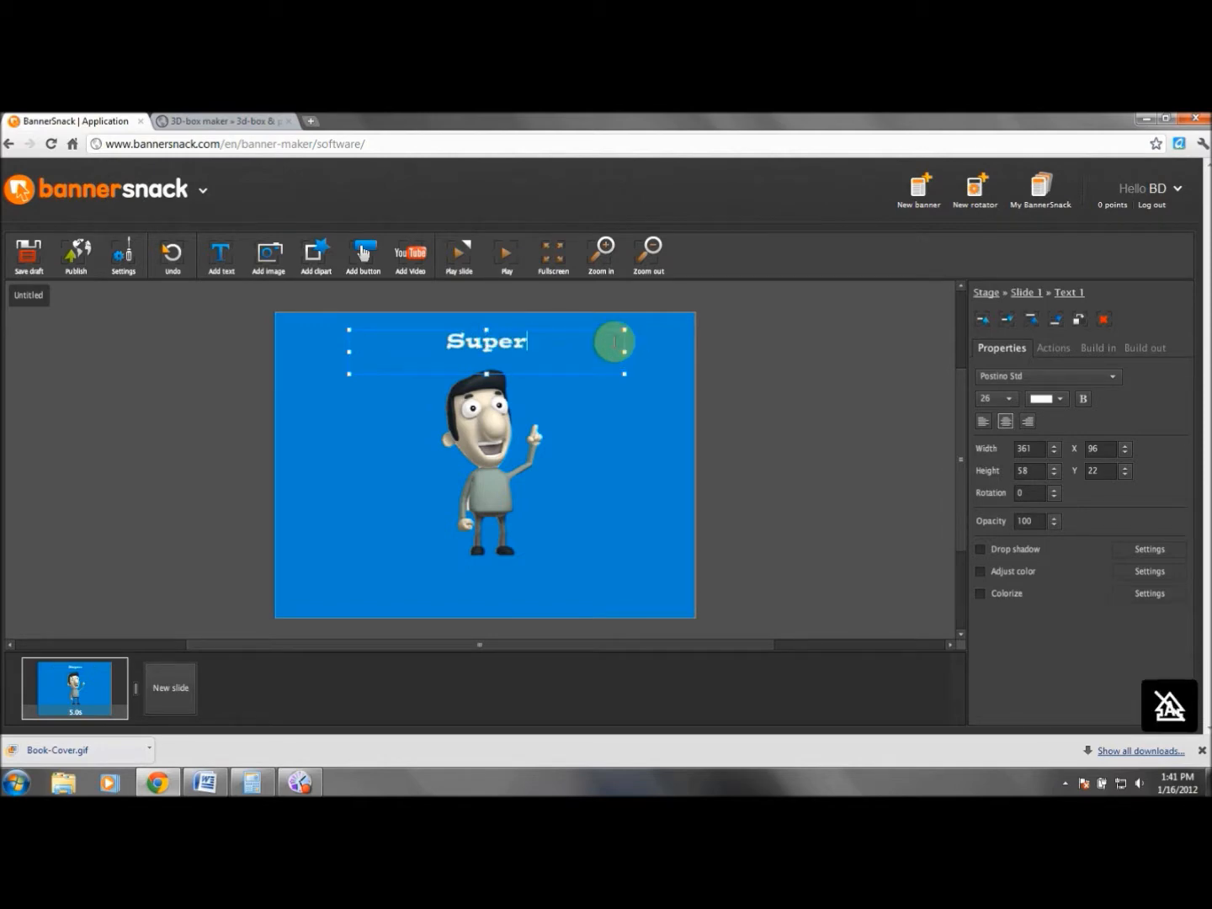
pyautogui.write(' Charhe')
pyautogui.press('BackSpace')
pyautogui.press('BackSpace')
pyautogui.press('BackSpace')
pyautogui.write('rge')
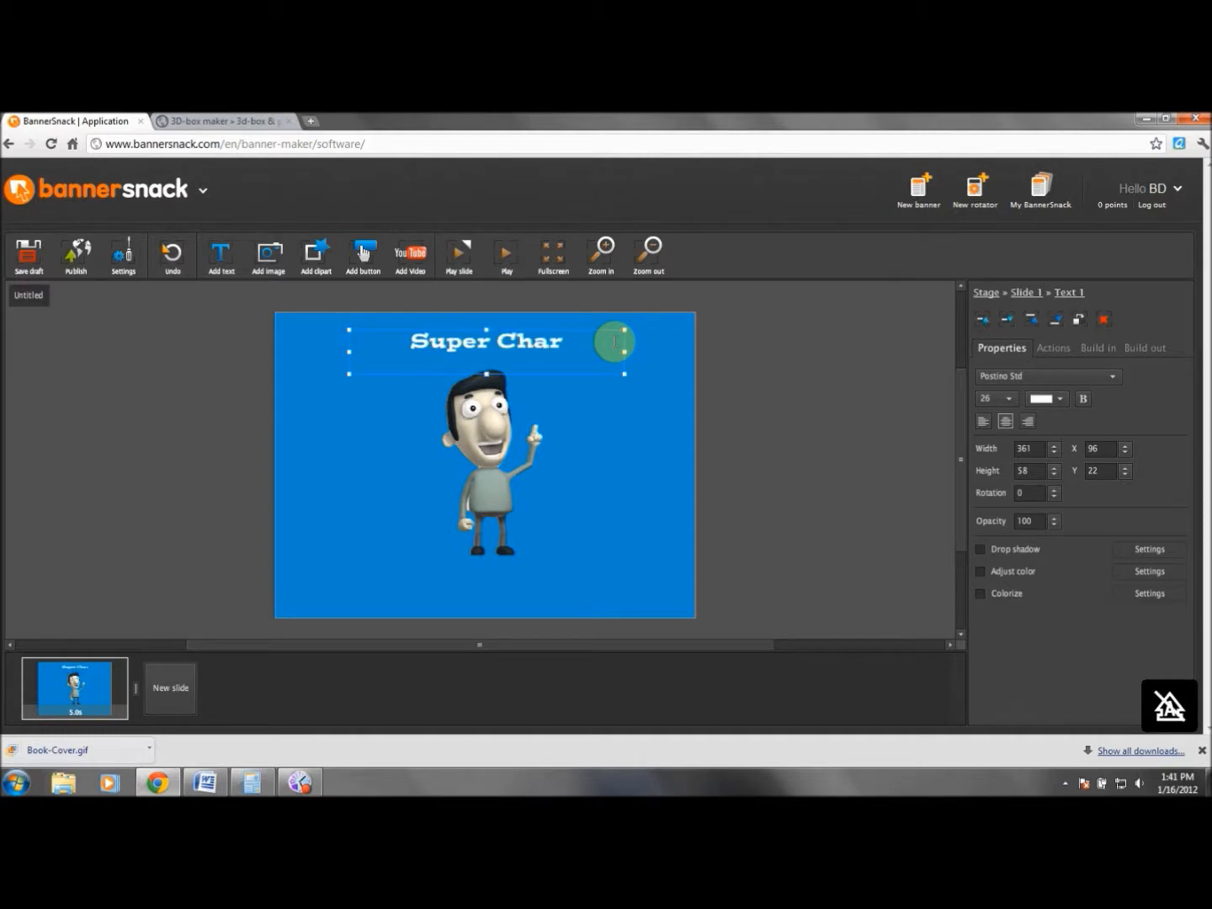
pyautogui.write('d')
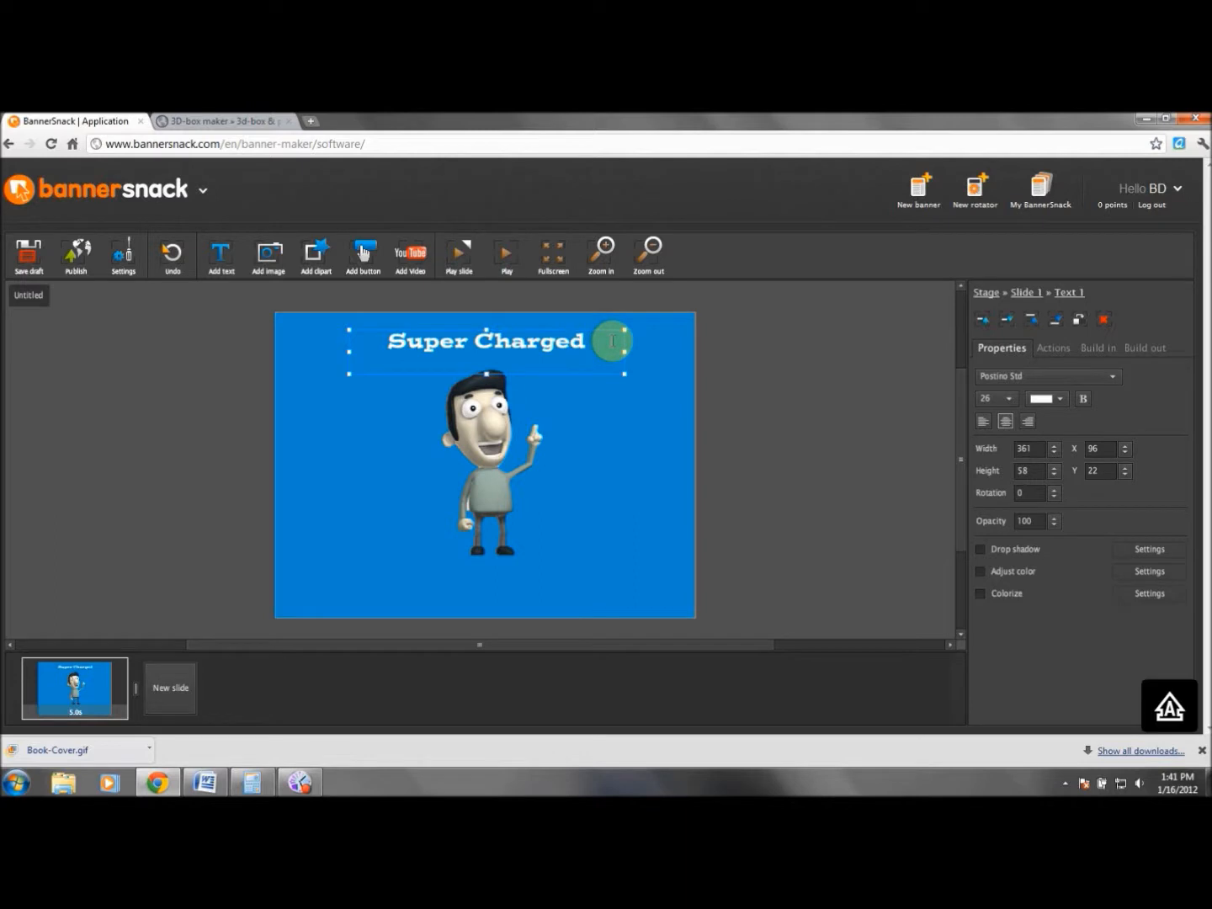
pyautogui.write(' Adwords!')
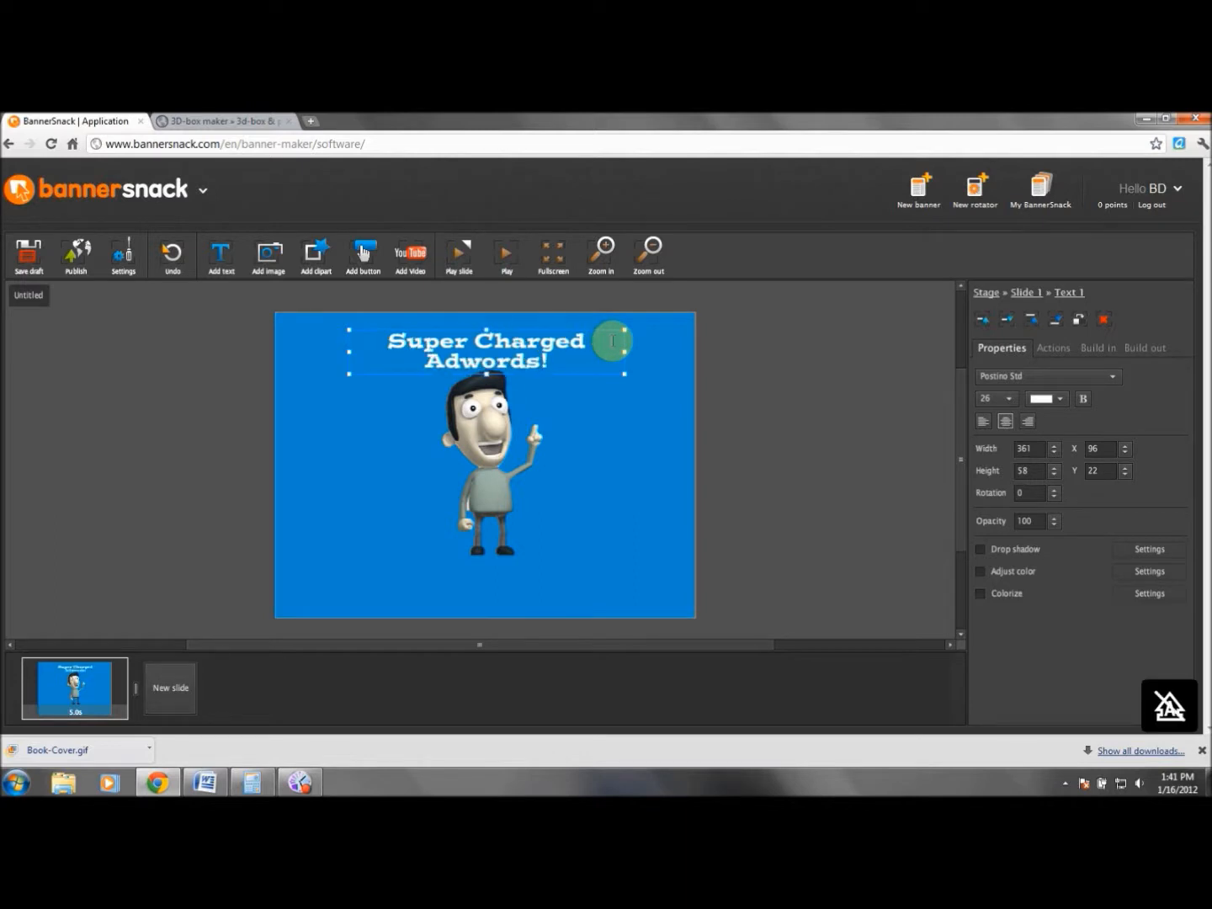
# Widen the heading's text box to about 443 to fit on one line, and centre it above the character
pyautogui.moveTo(625, 352); pyautogui.dragTo(687, 362)
pyautogui.click(634, 376)
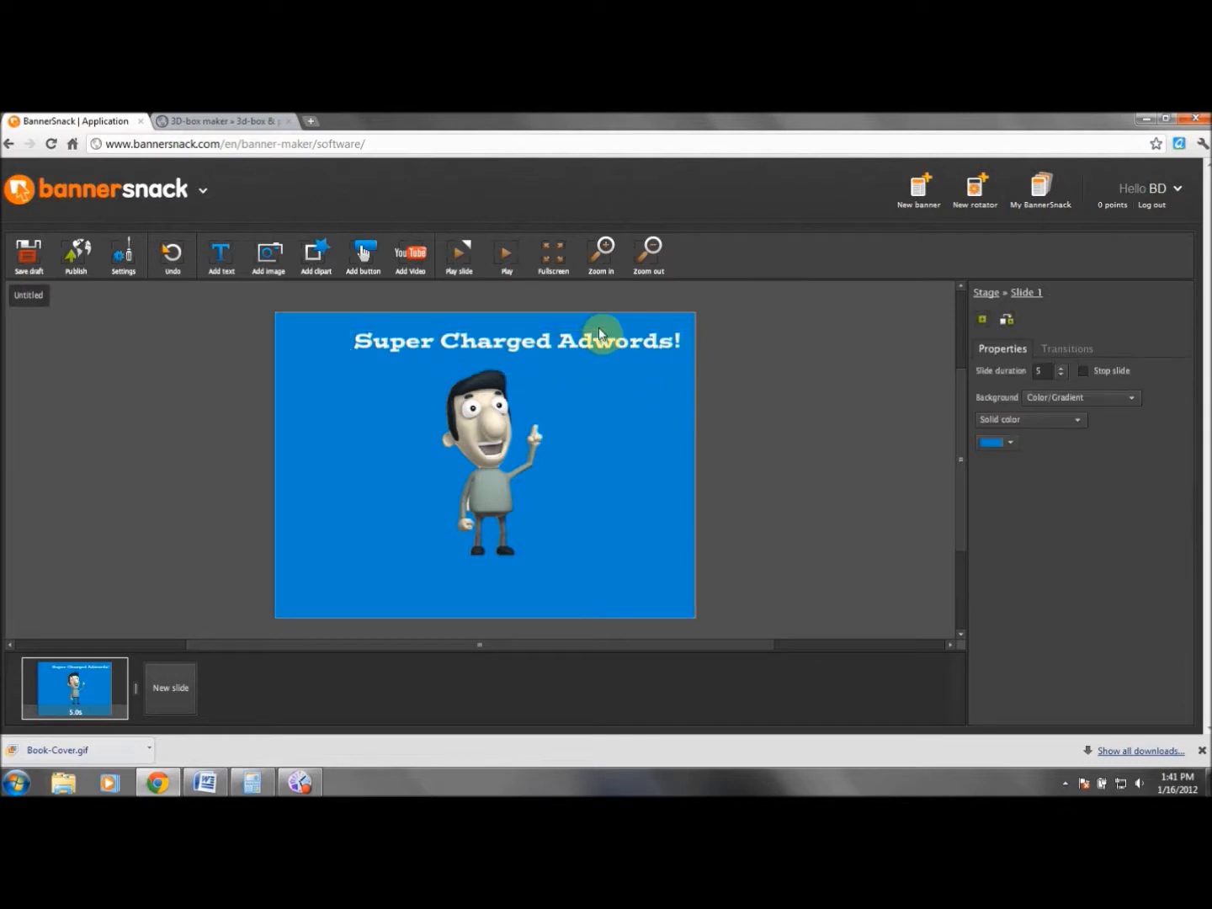
pyautogui.click(604, 353)
pyautogui.moveTo(635, 325); pyautogui.dragTo(598, 331)
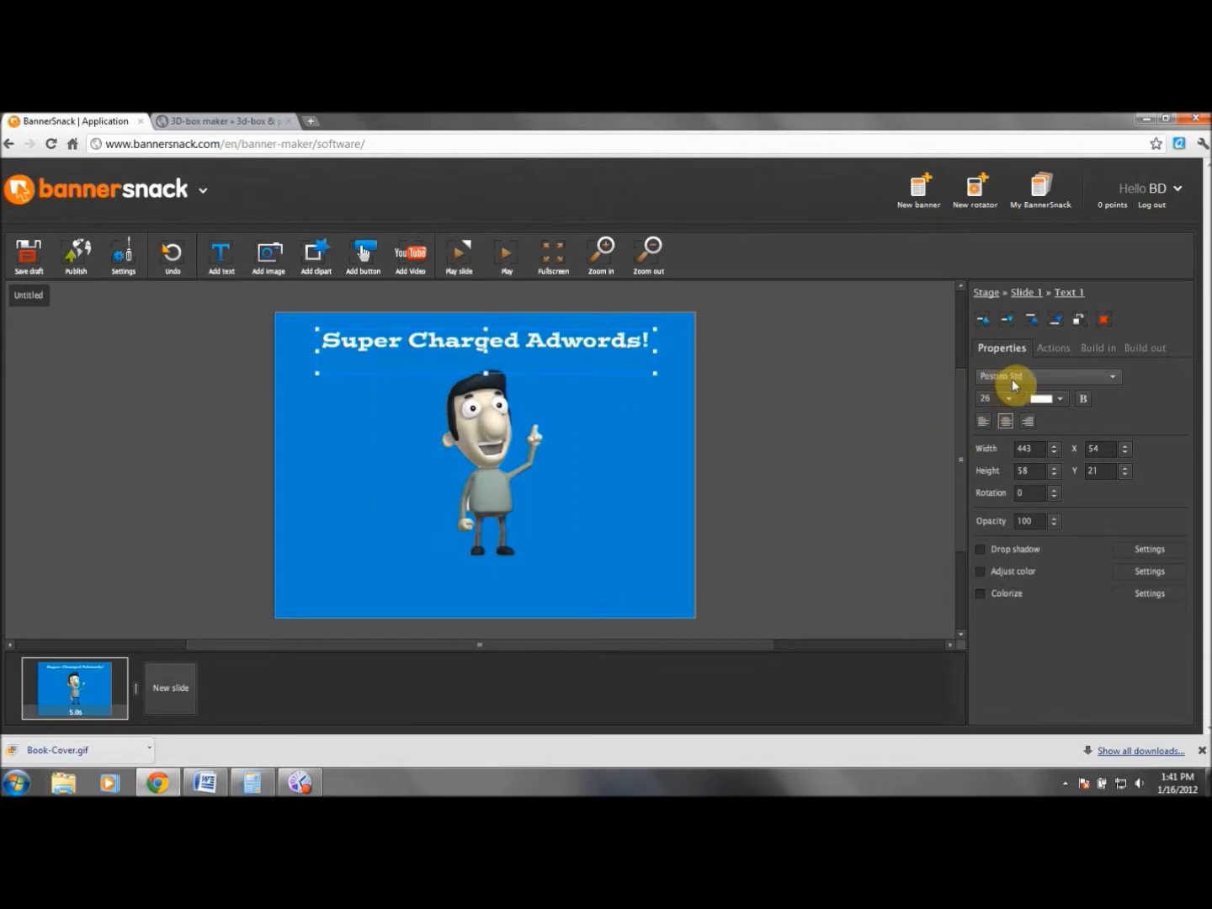
# Add a second text box below the character's feet and format it in Postino Std at size 24
pyautogui.click(222, 257)
pyautogui.moveTo(542, 469); pyautogui.dragTo(565, 594)
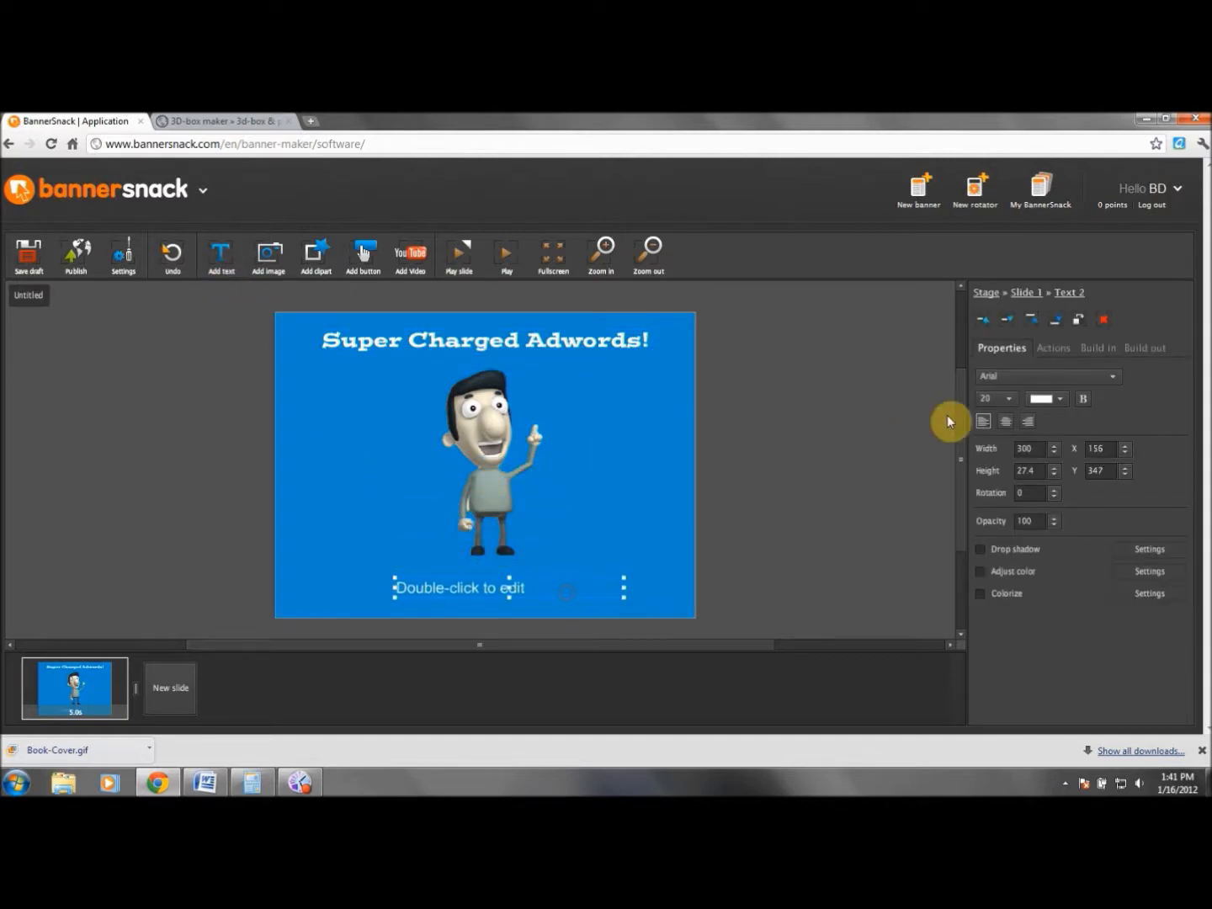
pyautogui.click(1106, 375)
pyautogui.moveTo(1116, 422); pyautogui.dragTo(1122, 551)
pyautogui.click(1051, 553)
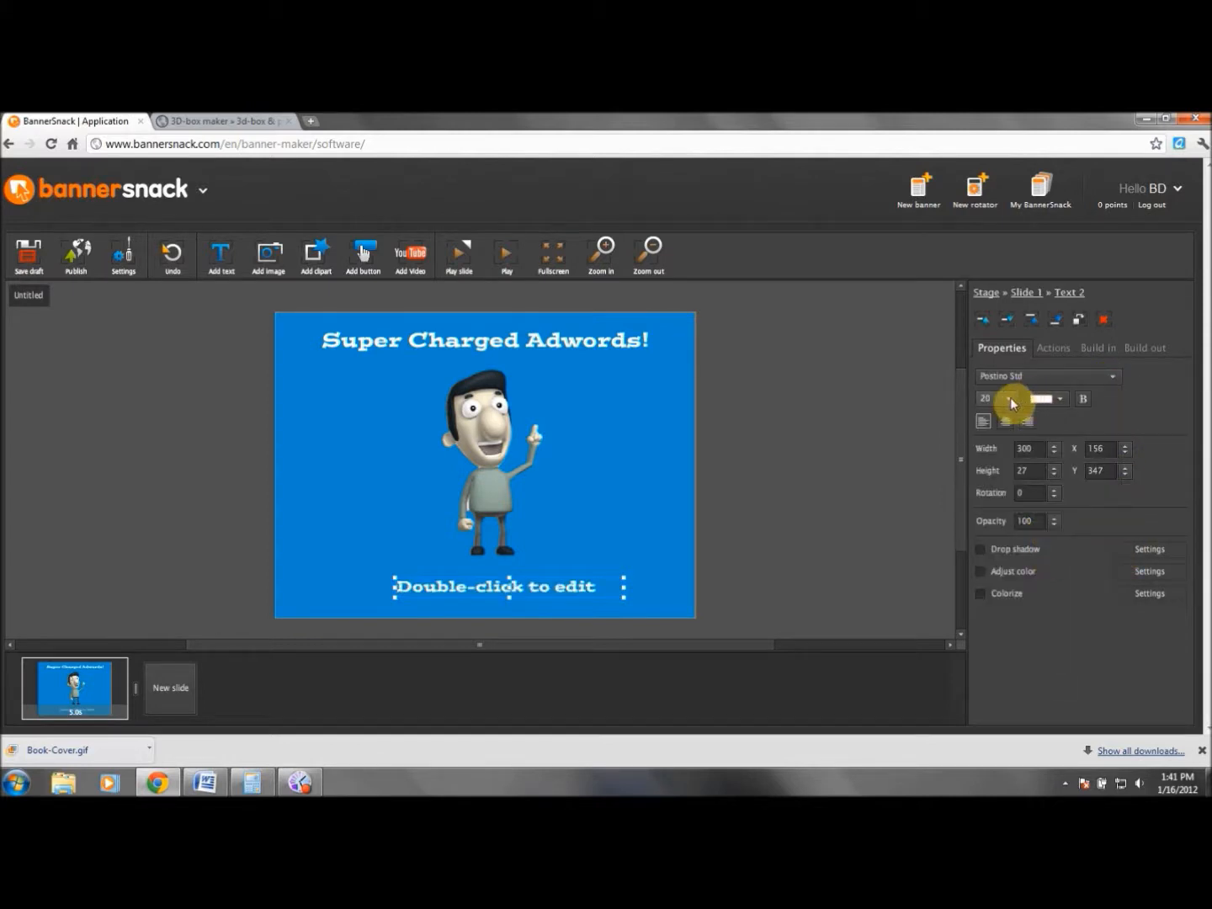
pyautogui.click(1011, 401)
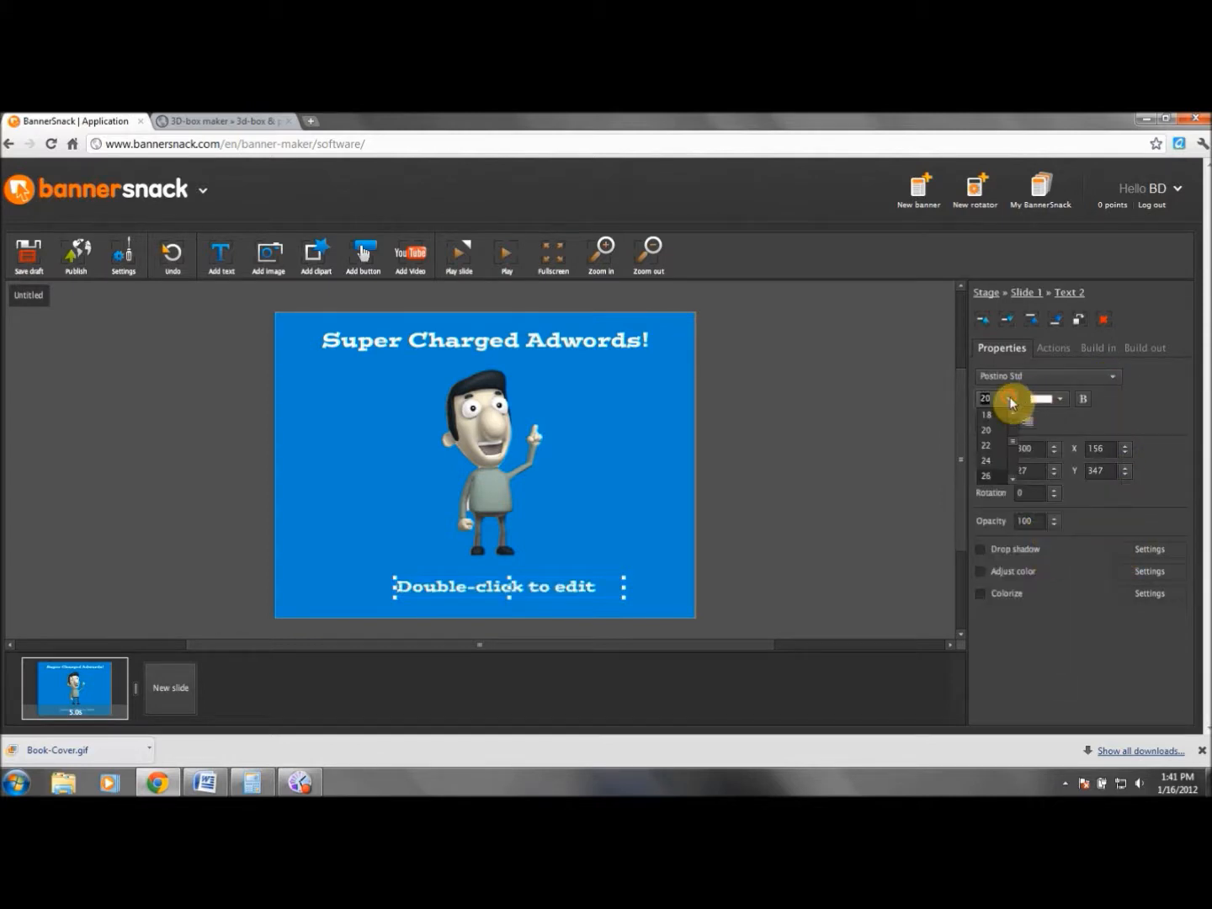
pyautogui.click(990, 464)
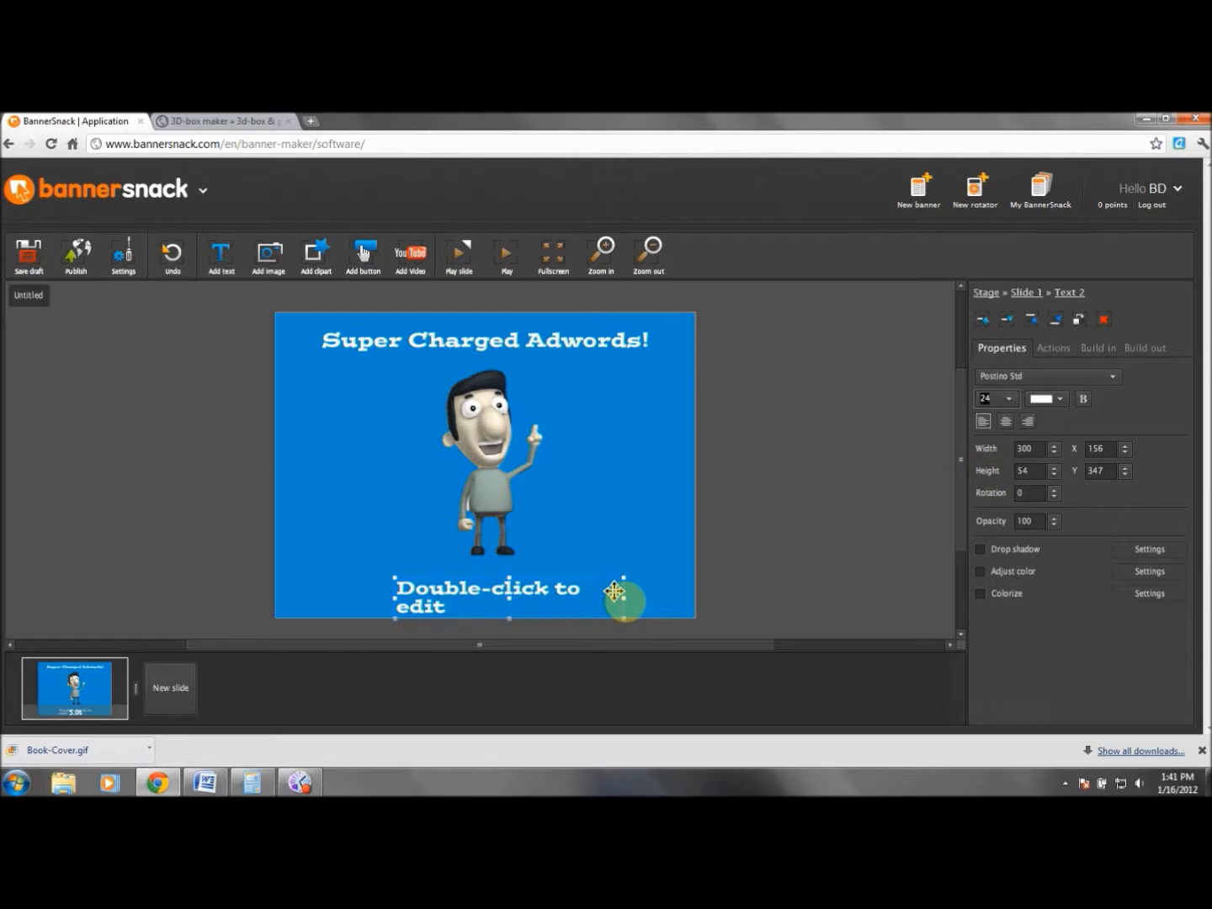
# Widen the lower text box to about 354 and replace its placeholder with the author's name
pyautogui.moveTo(623, 596); pyautogui.dragTo(669, 598)
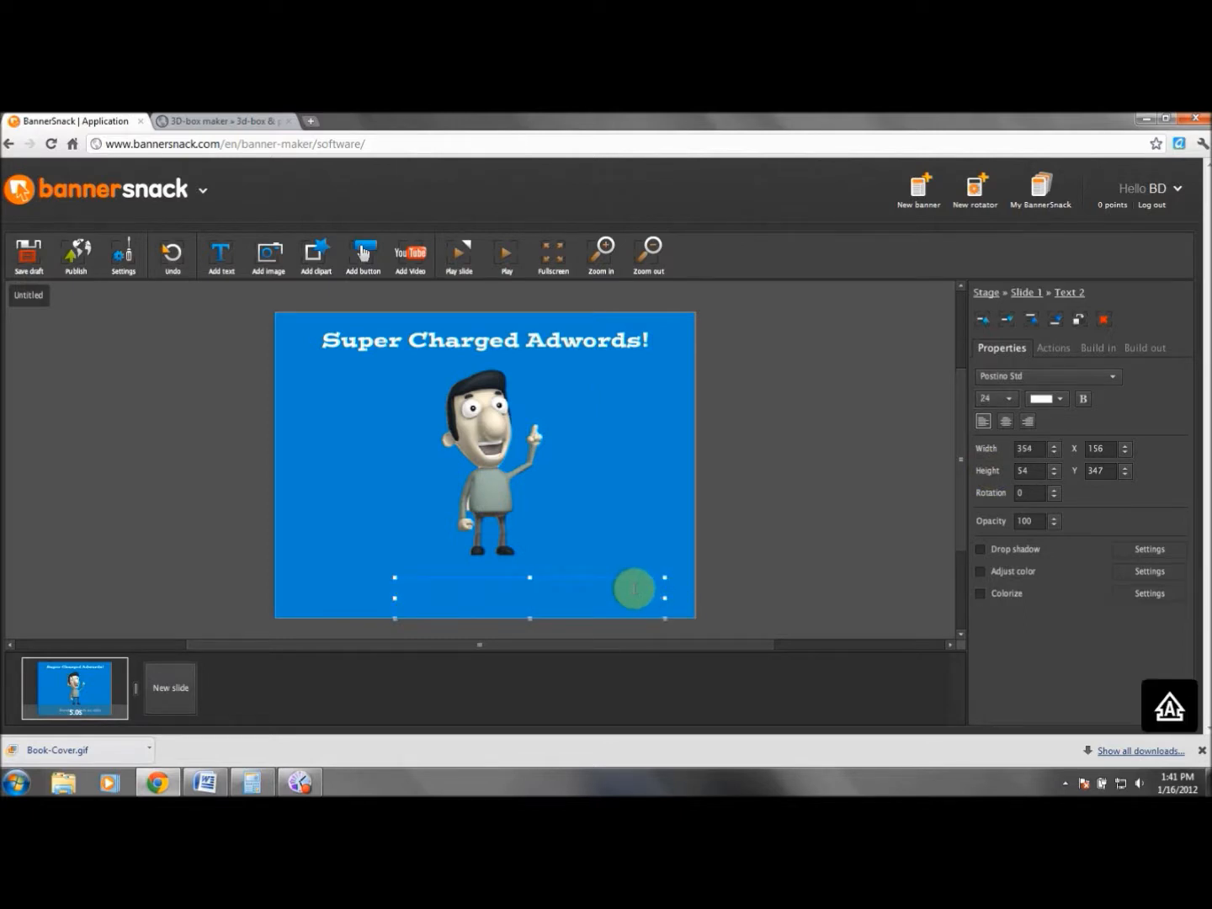
pyautogui.write('B.D. Dale')
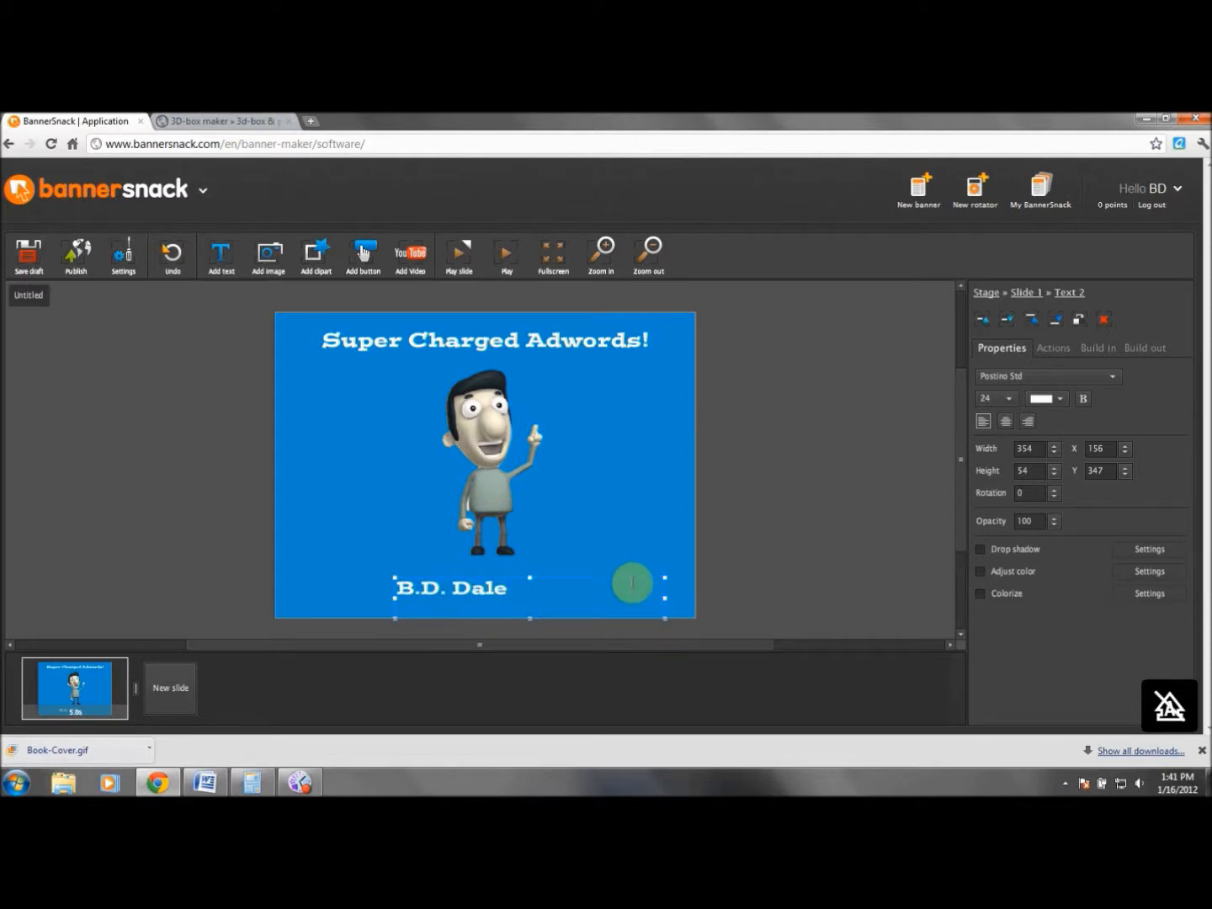
pyautogui.click(624, 578)
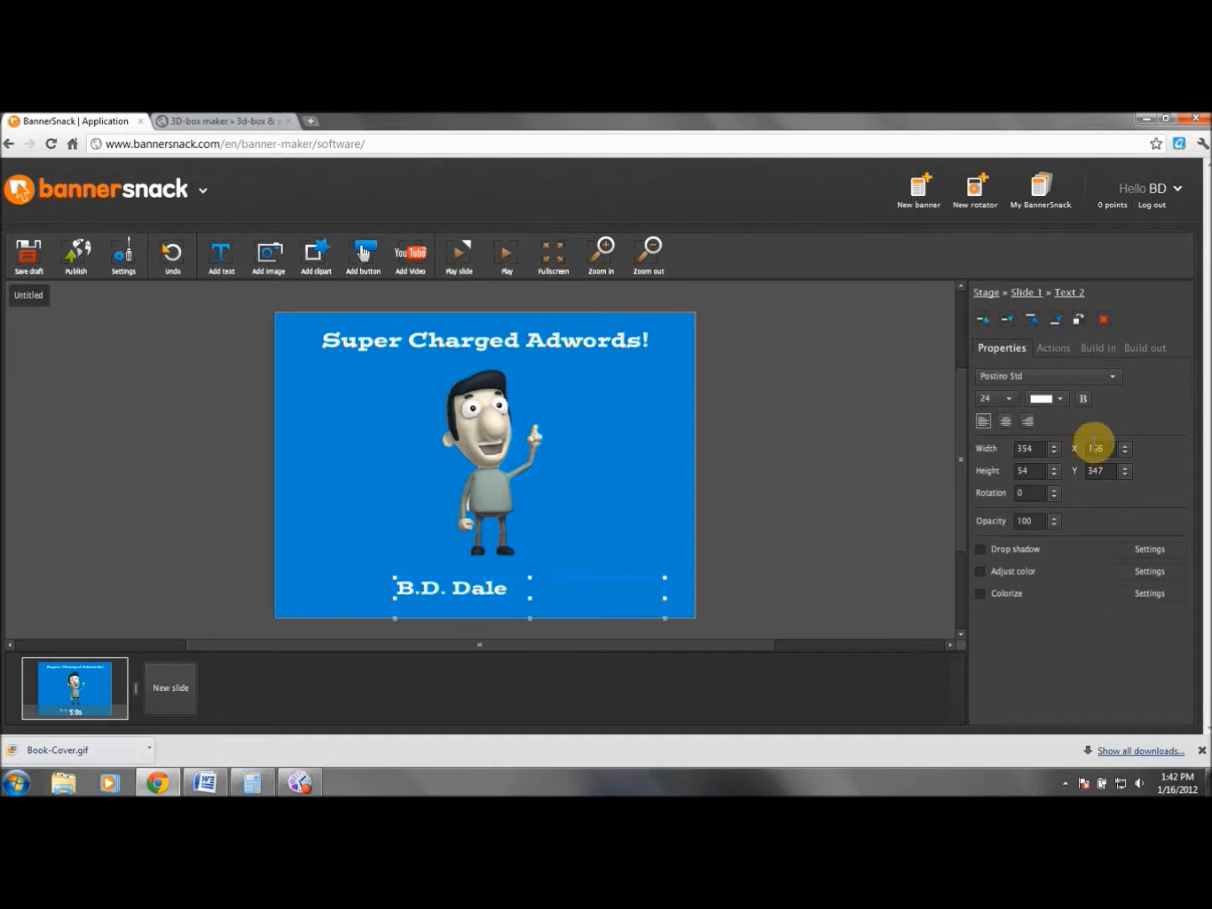
# Center-align the author's name and move its text box to the middle beneath the character
pyautogui.click(1011, 423)
pyautogui.moveTo(646, 580); pyautogui.dragTo(600, 578)
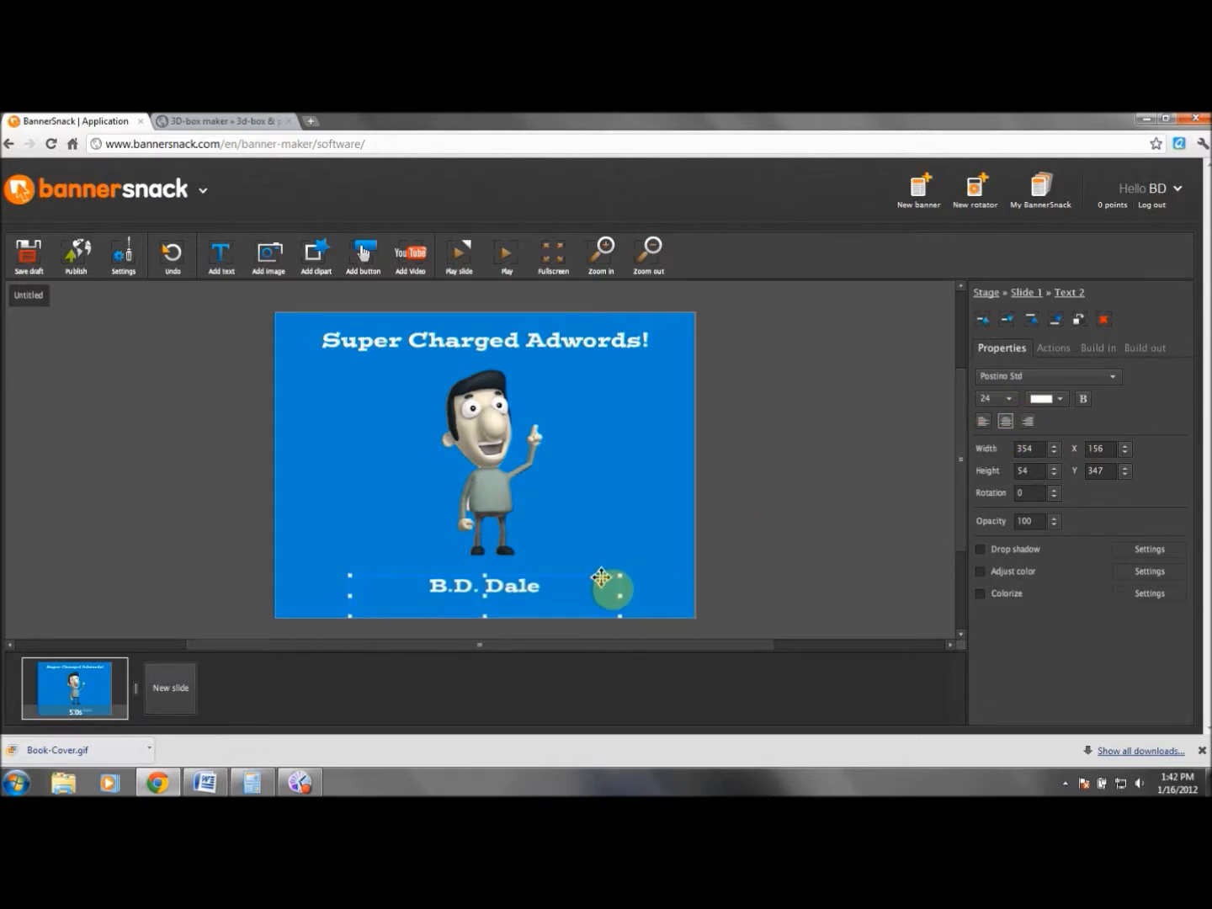
pyautogui.click(640, 503)
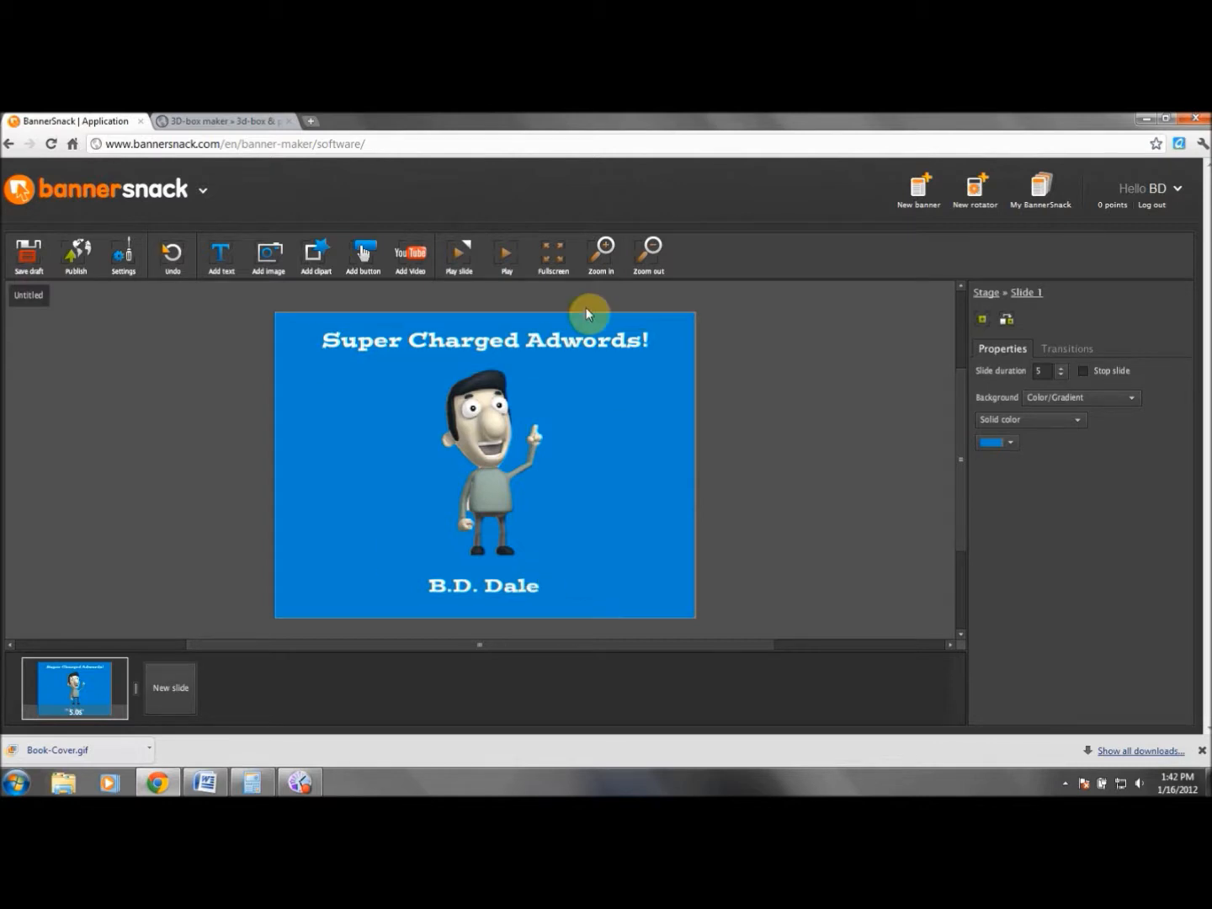
# Delete the word "Charged" from the heading so it reads "Super Adwords!"
pyautogui.click(519, 348)
pyautogui.doubleClick(515, 341)
pyautogui.press('BackSpace')
pyautogui.press('BackSpace')
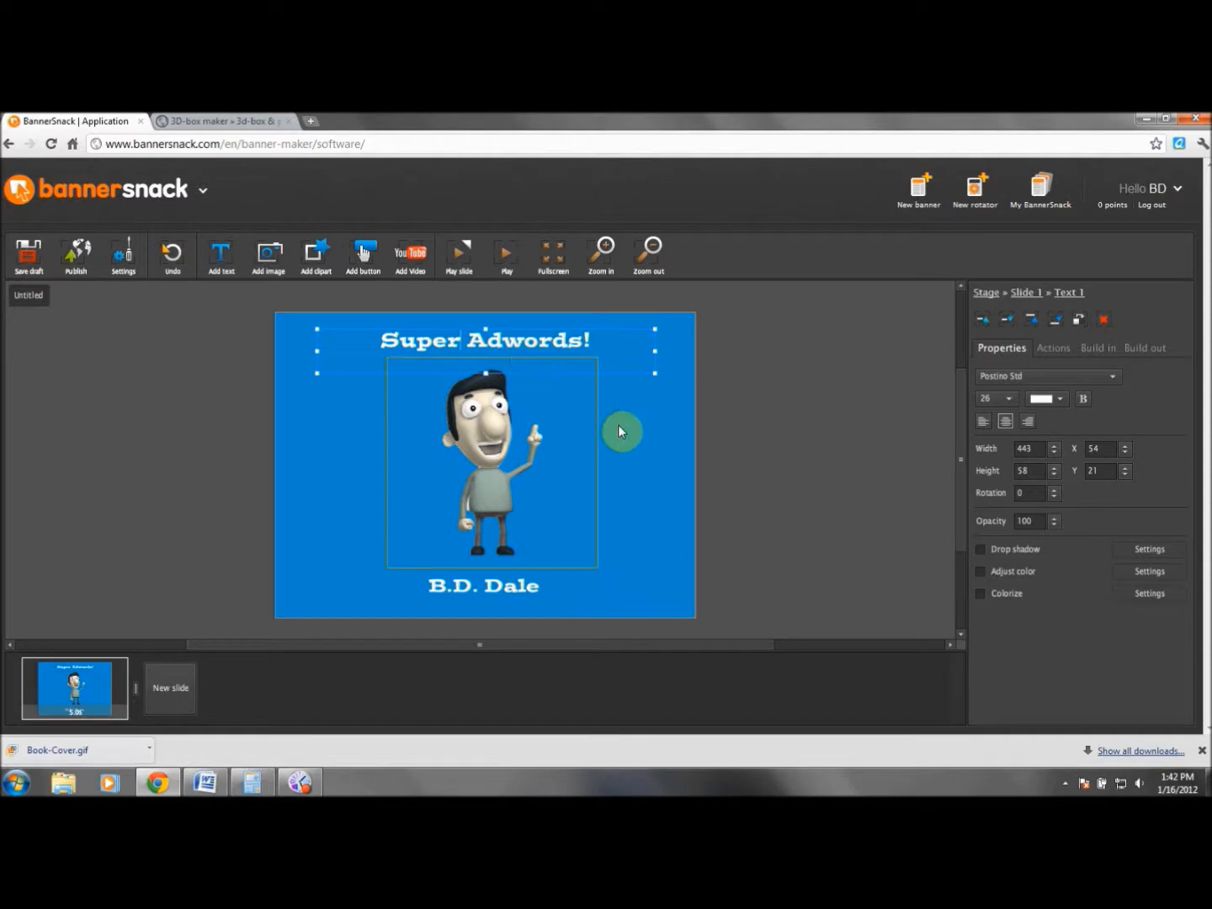
pyautogui.click(381, 392)
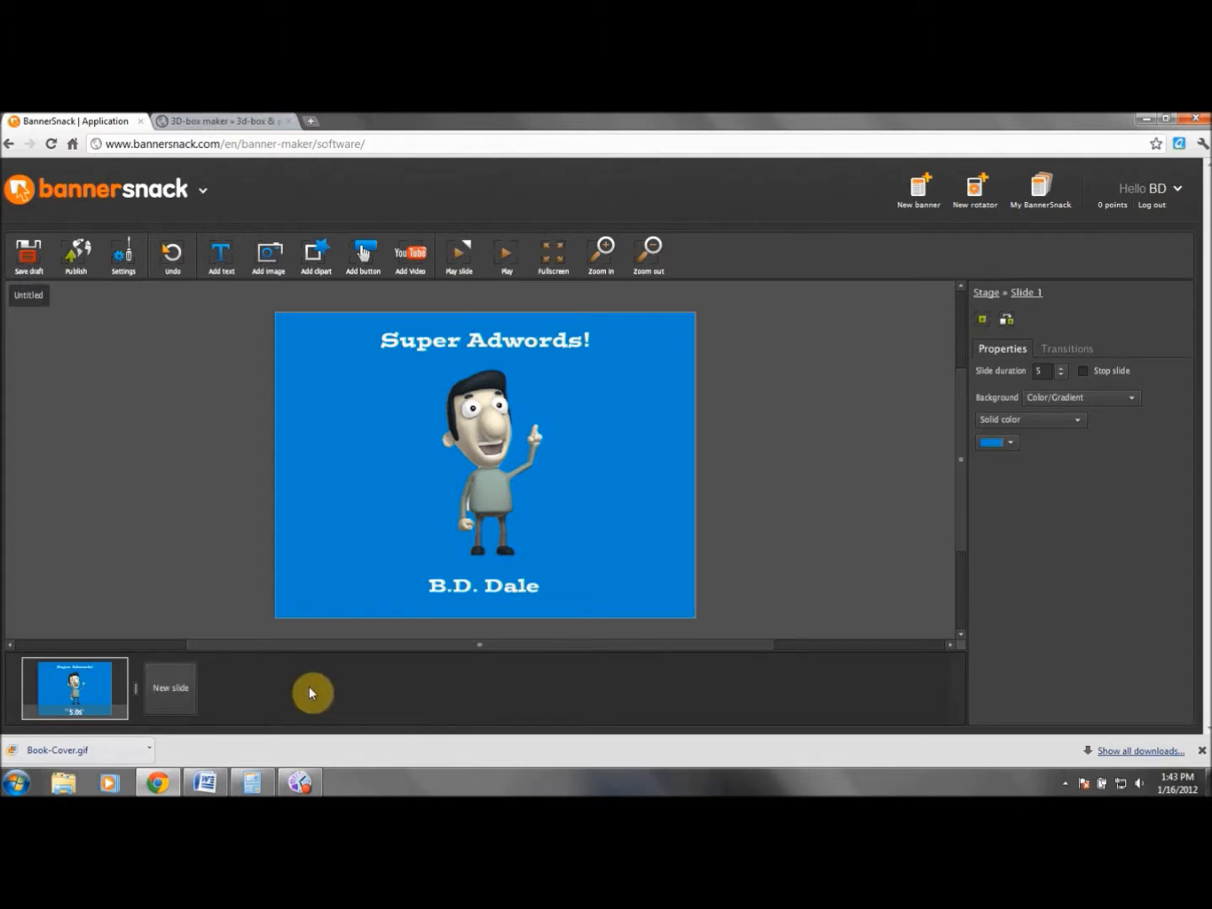
# Publish the banner under the name E-Cover_01 with the default URL and image quality settings
pyautogui.click(85, 269)
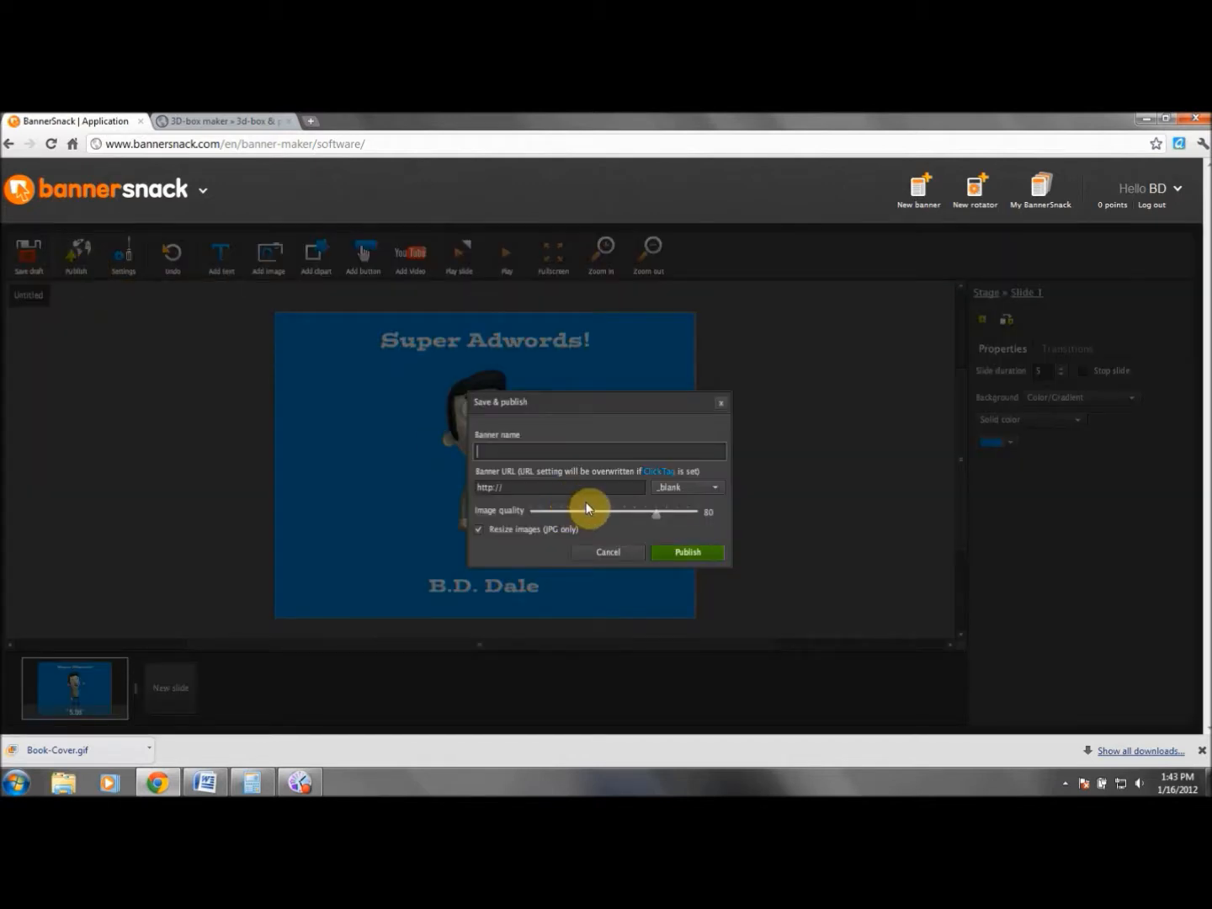
pyautogui.write('E-Cover_01')
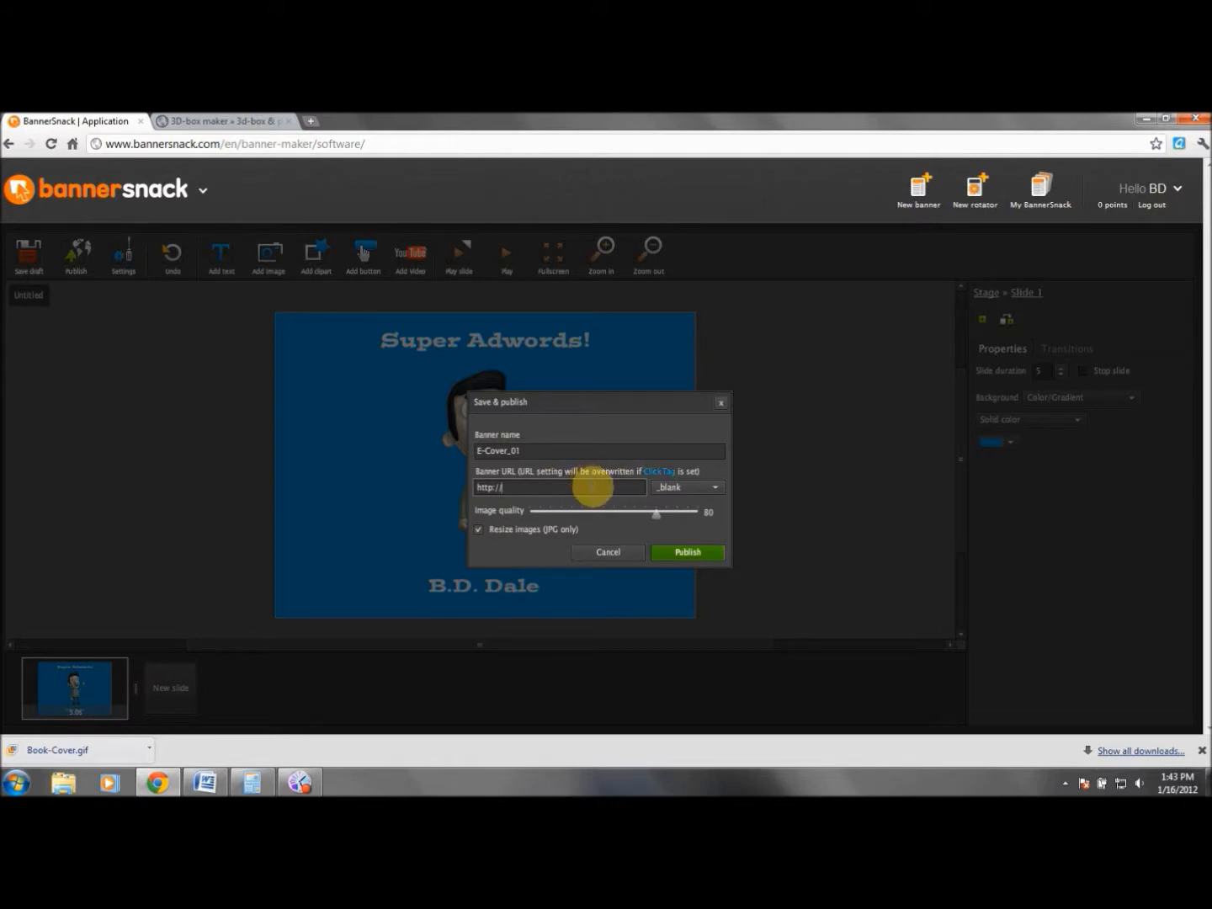
pyautogui.click(682, 556)
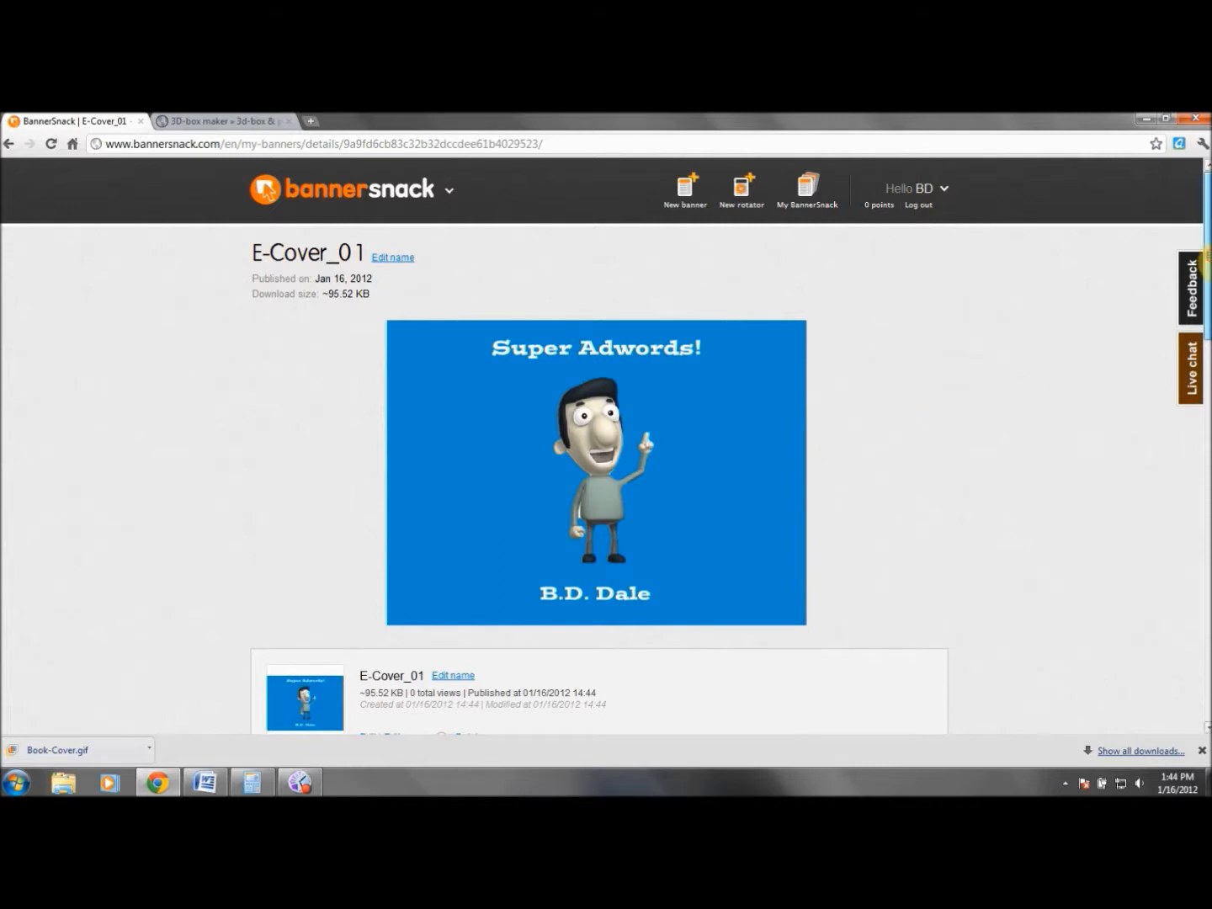
# Generate the GIF version of the published E-Cover_01 banner and download the file
pyautogui.scroll(-2, 587, 505)
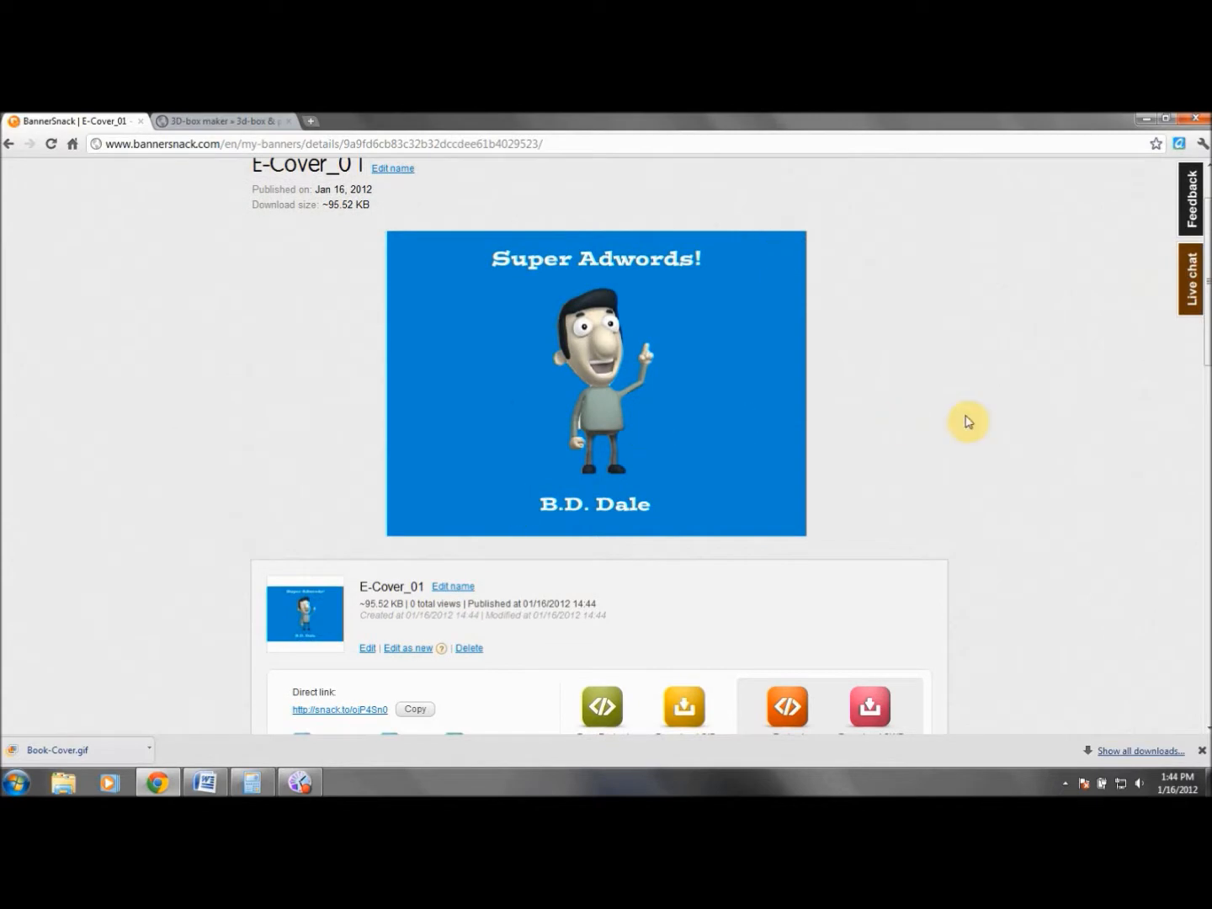
pyautogui.moveTo(1206, 308); pyautogui.dragTo(1208, 413)
pyautogui.scroll(2, 1207, 371)
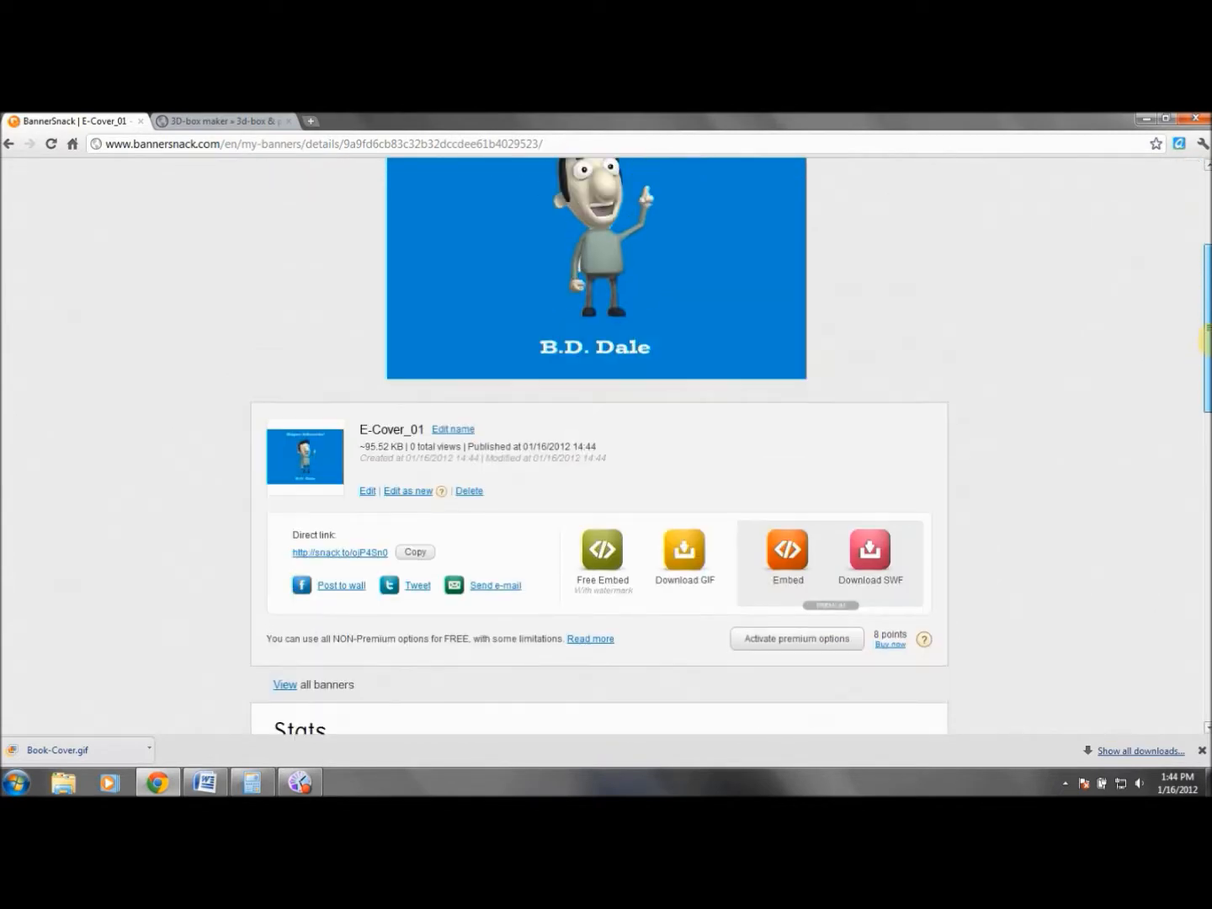
pyautogui.scroll(1, 1206, 341)
pyautogui.click(687, 627)
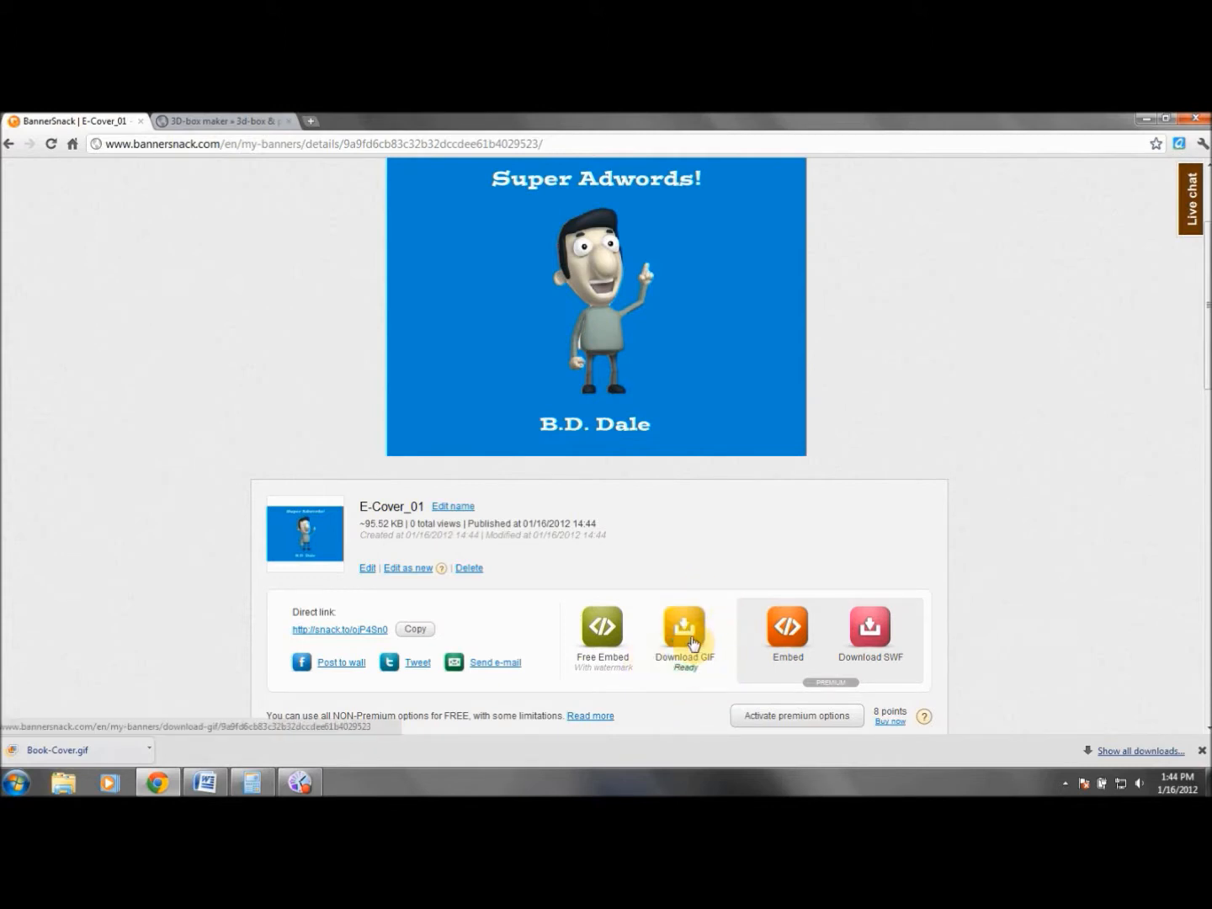
pyautogui.click(693, 643)
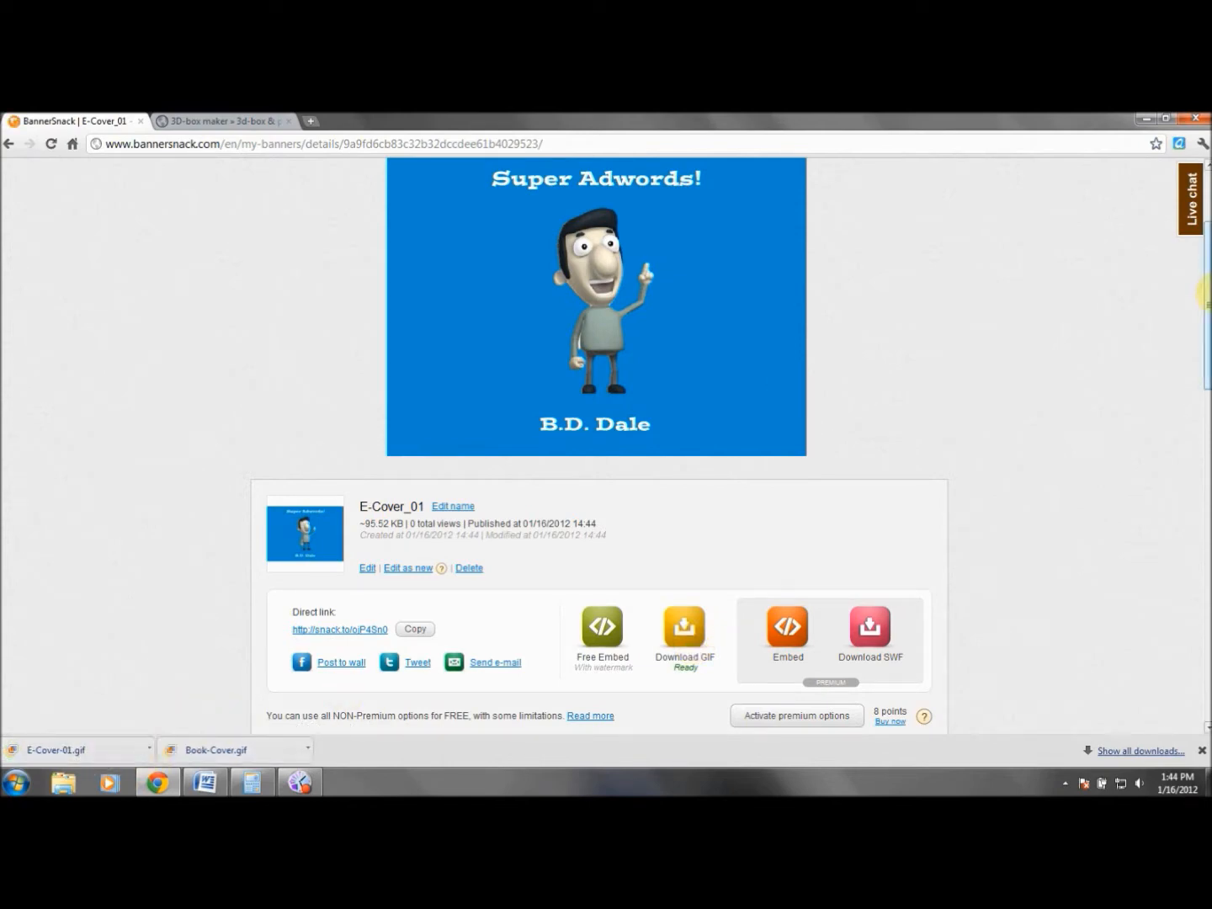
# Leave the E-Cover_01 details and open the size selection for another banner
pyautogui.scroll(2, 1206, 292)
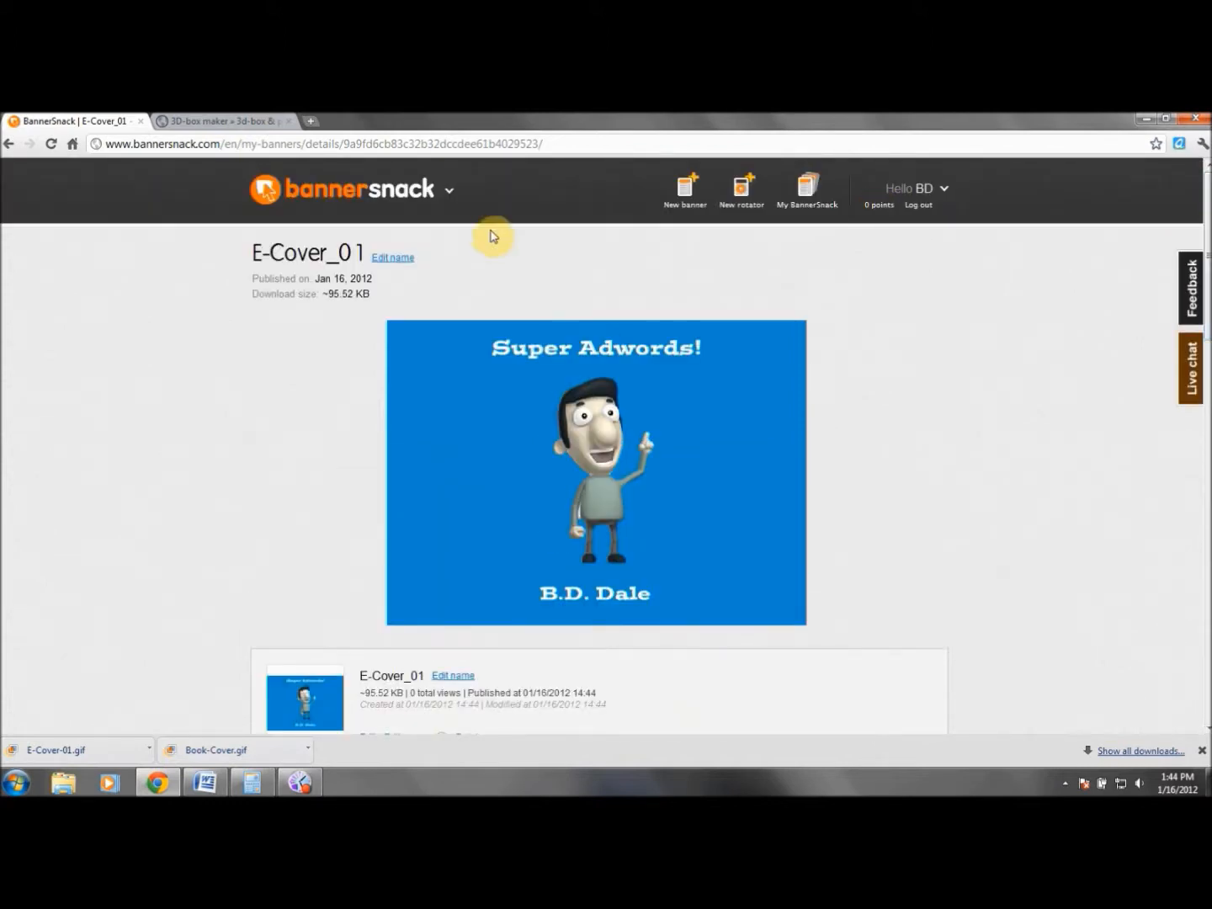
pyautogui.click(684, 196)
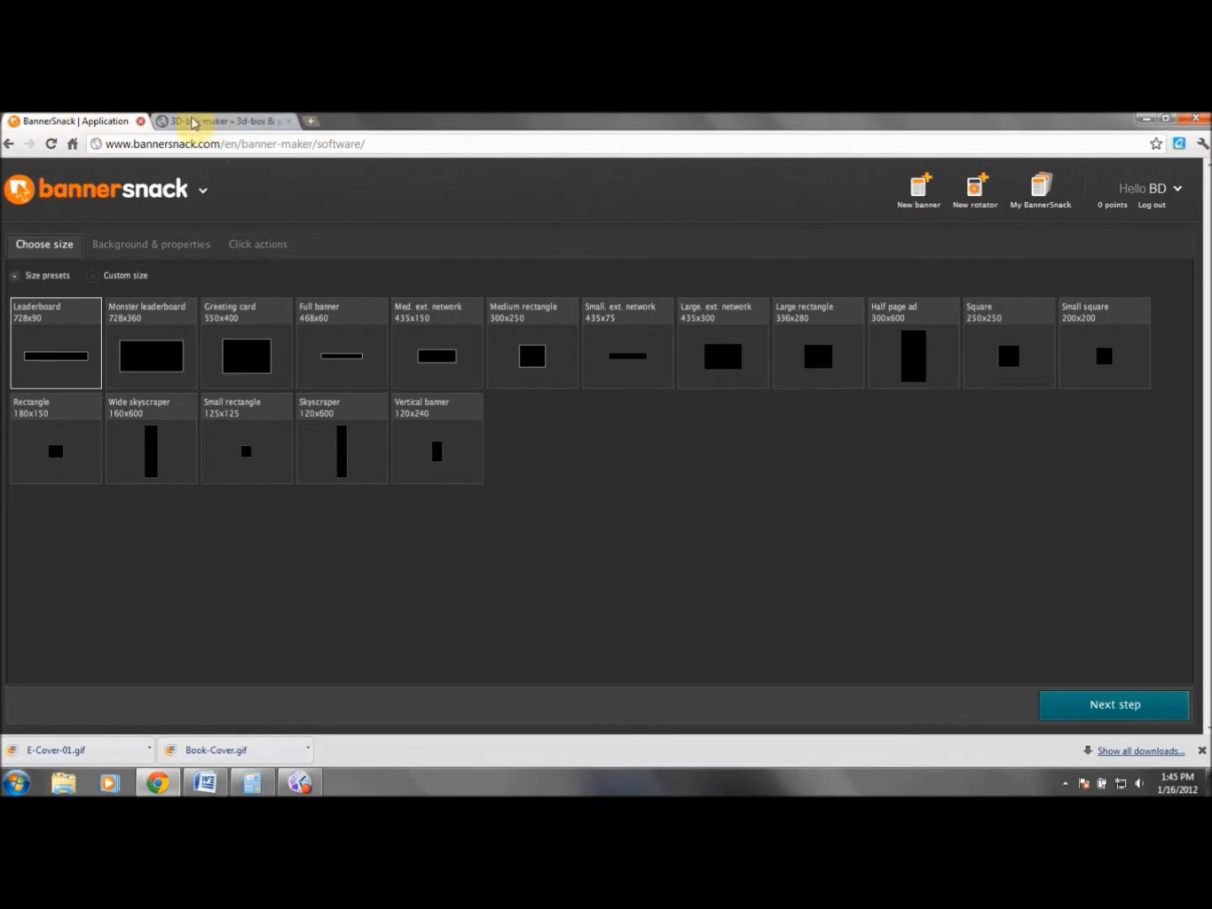
# Switch to the 3d-pack.com box maker page and review its cover file choices and sample book's spine
pyautogui.click(203, 124)
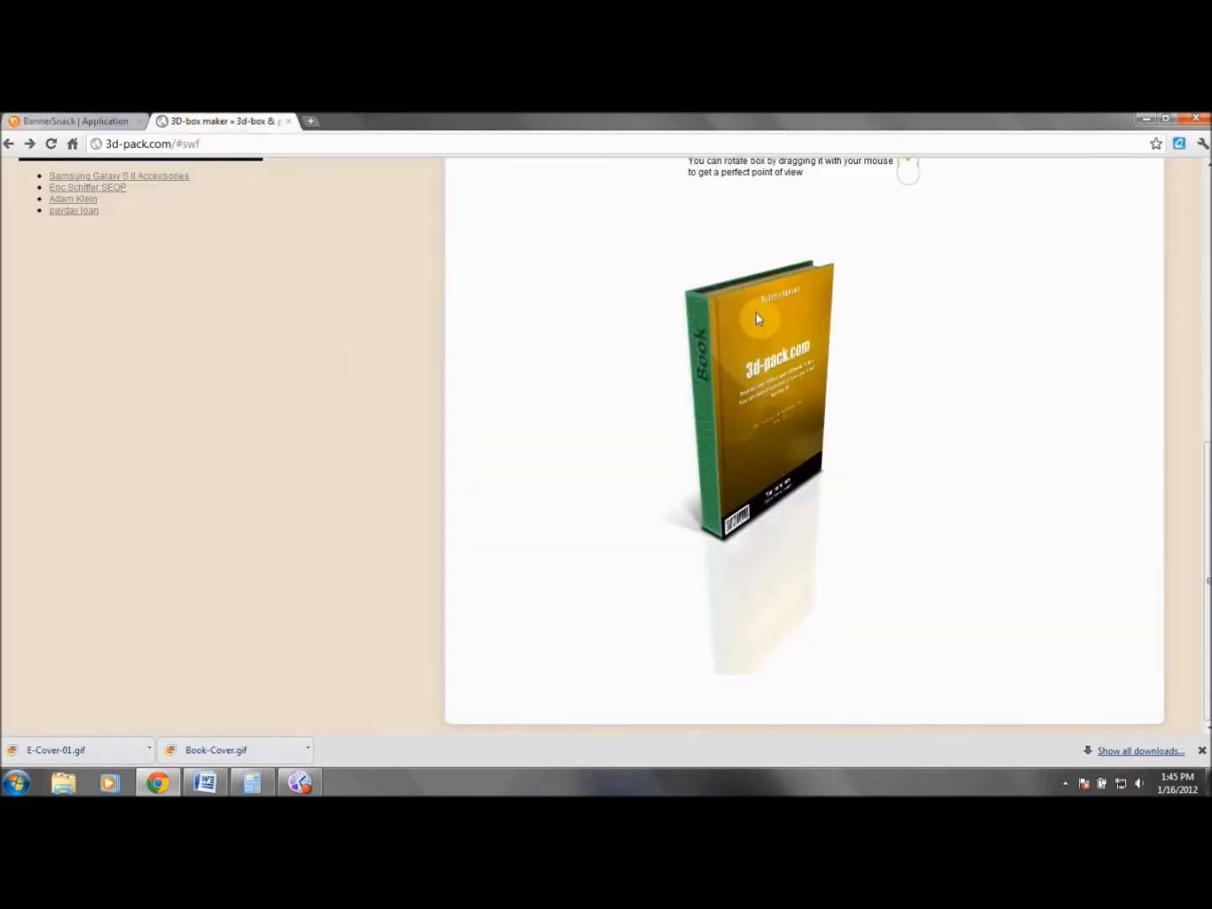
pyautogui.moveTo(106, 144); pyautogui.dragTo(175, 144)
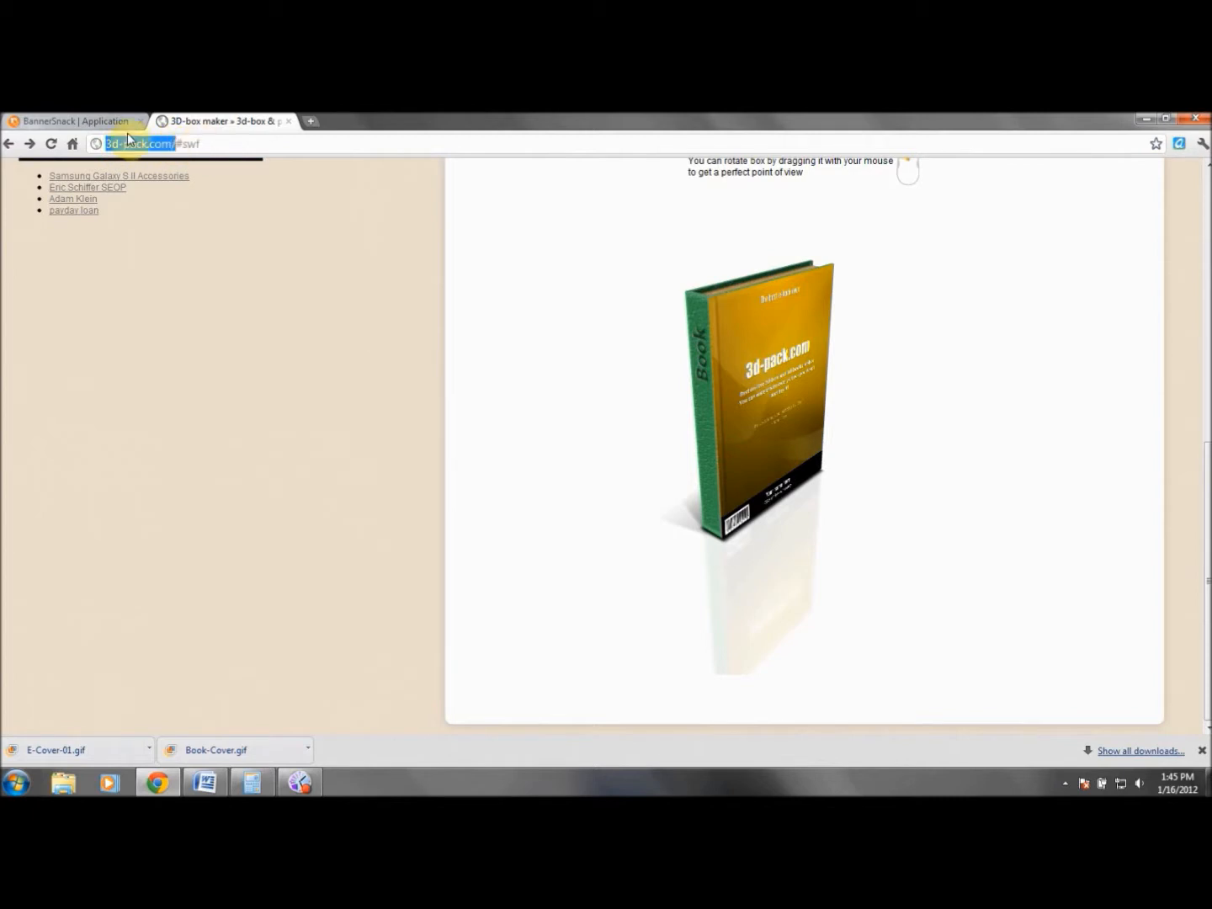
pyautogui.moveTo(1208, 460); pyautogui.dragTo(1208, 395)
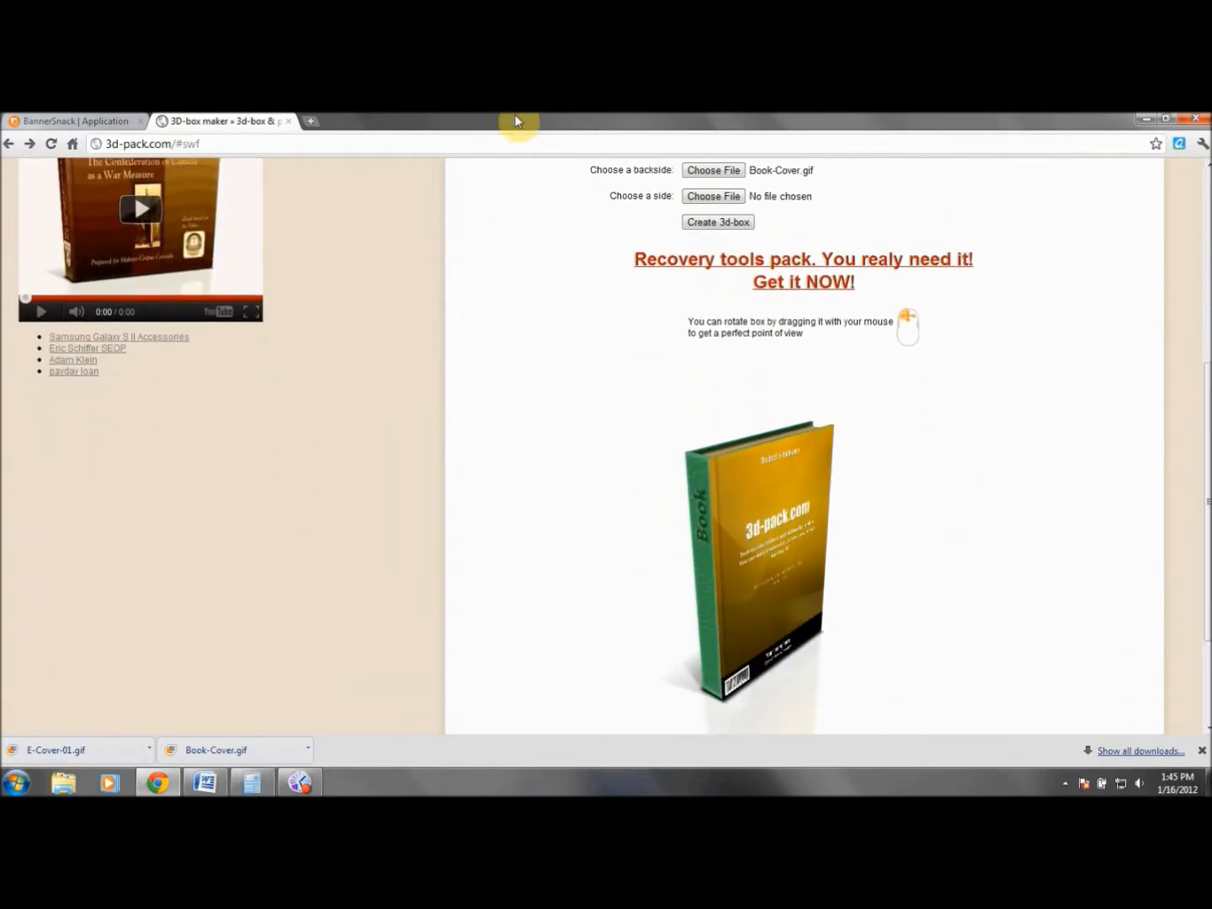
pyautogui.click(86, 118)
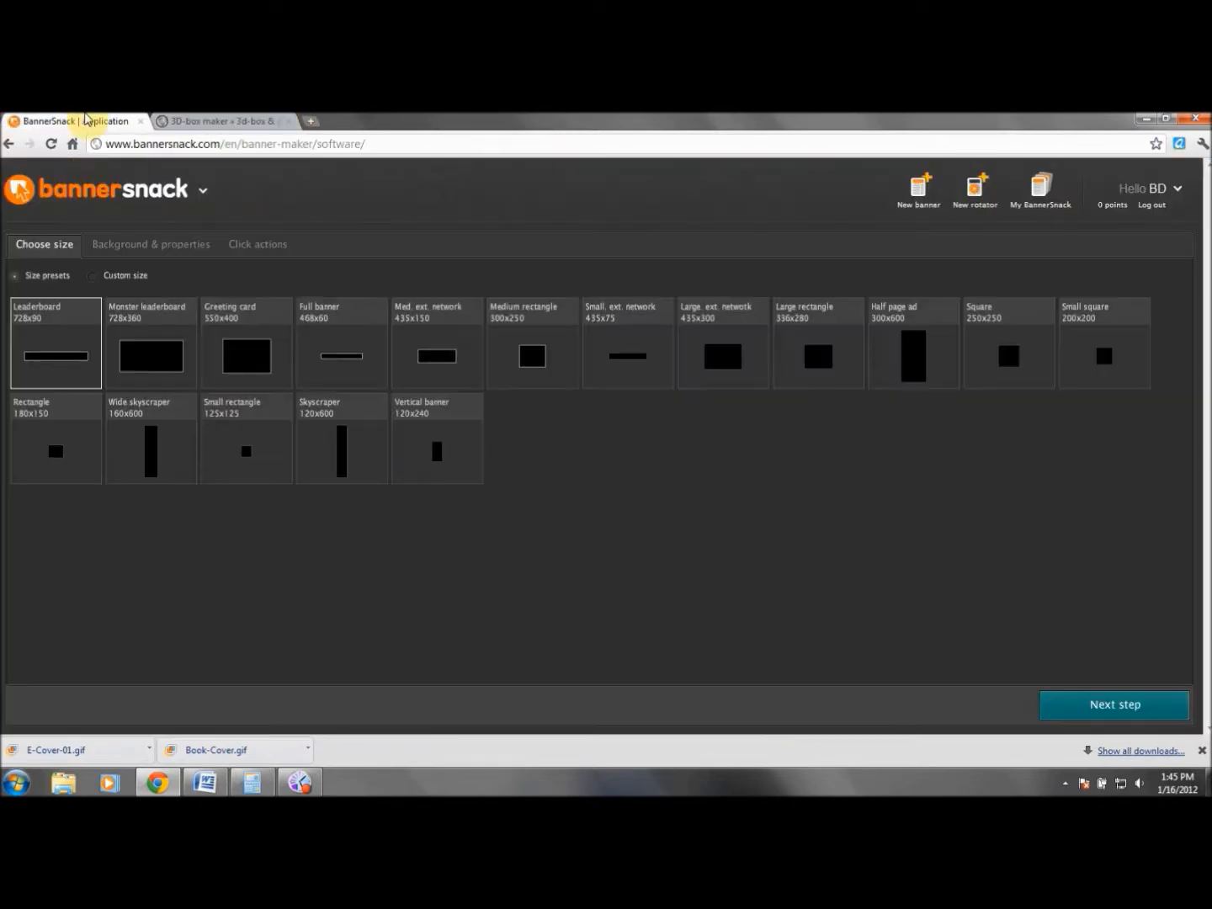
pyautogui.click(345, 448)
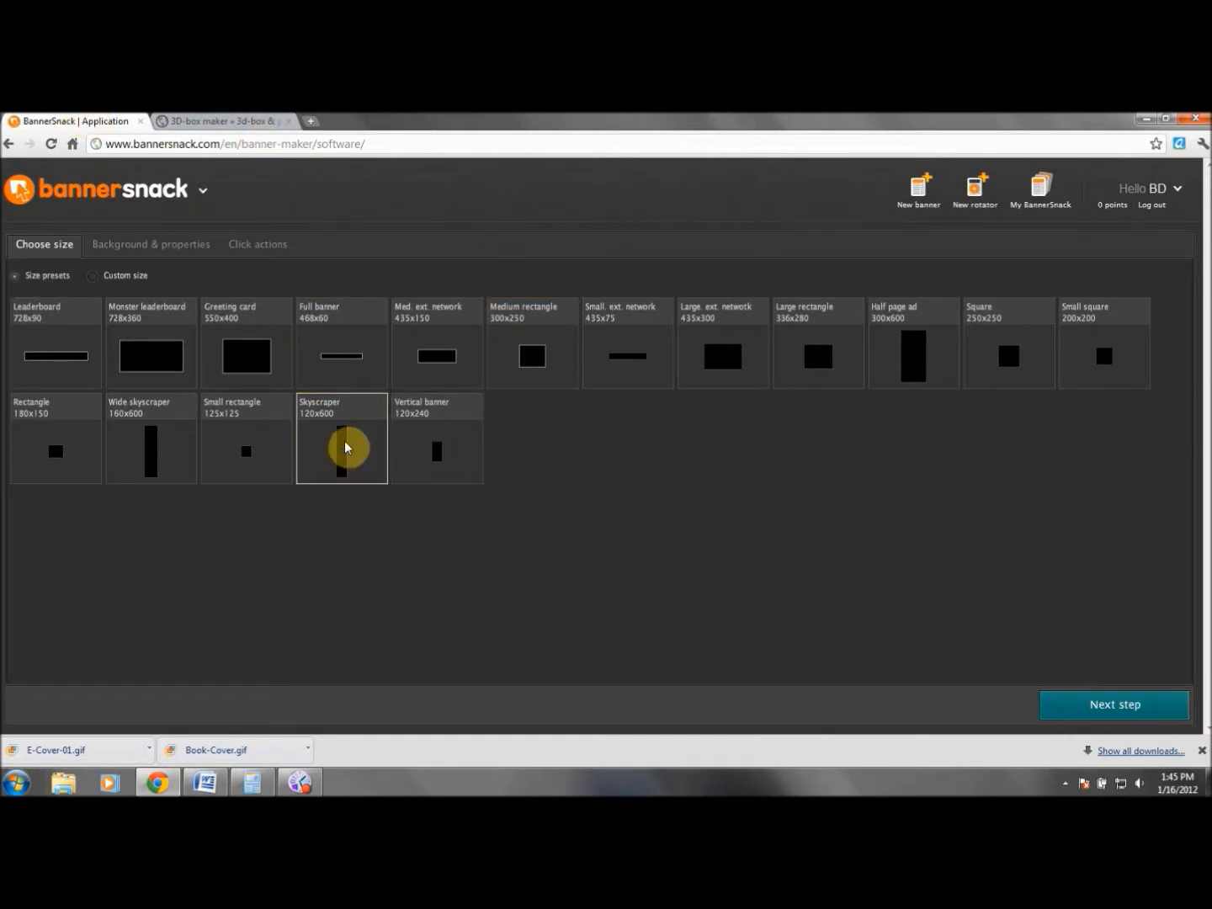
pyautogui.click(1155, 705)
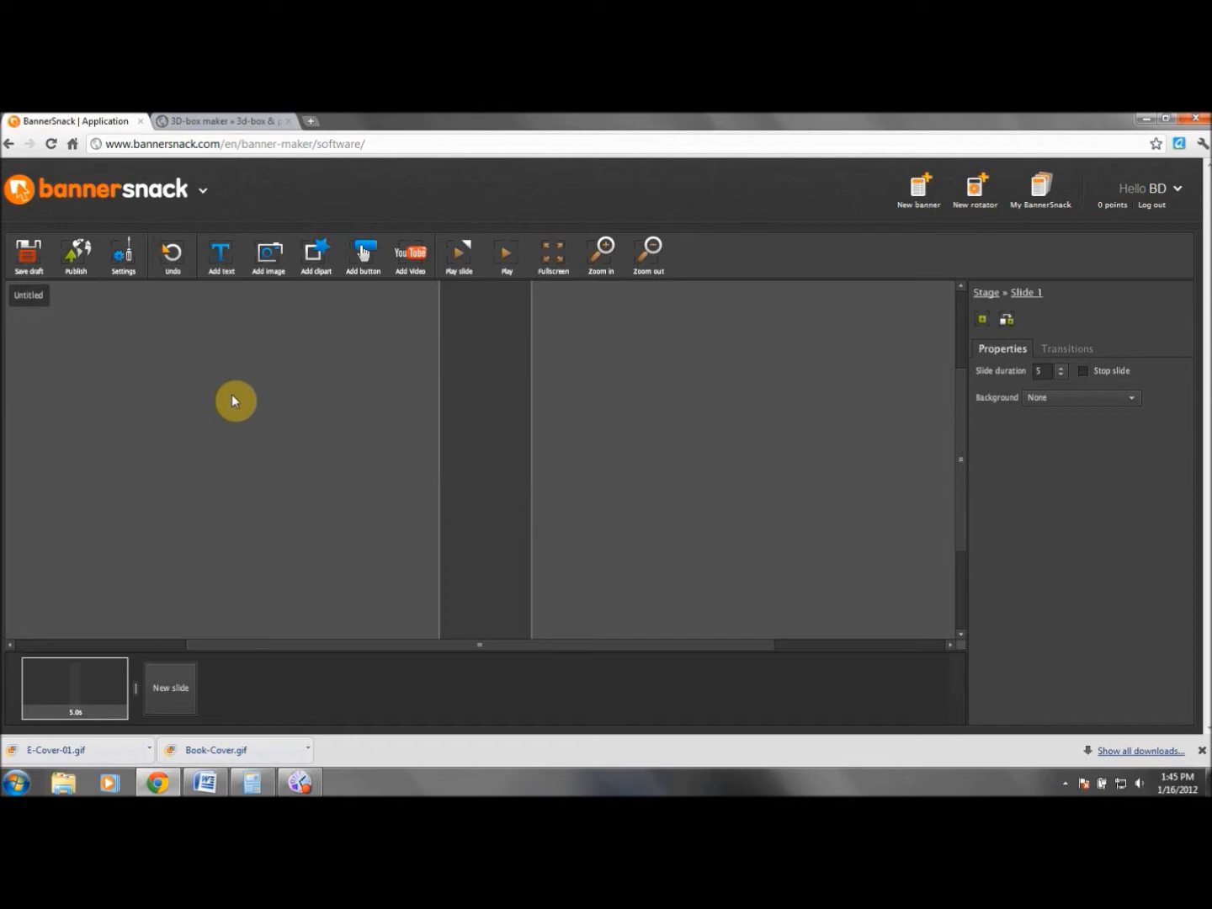
pyautogui.click(9, 144)
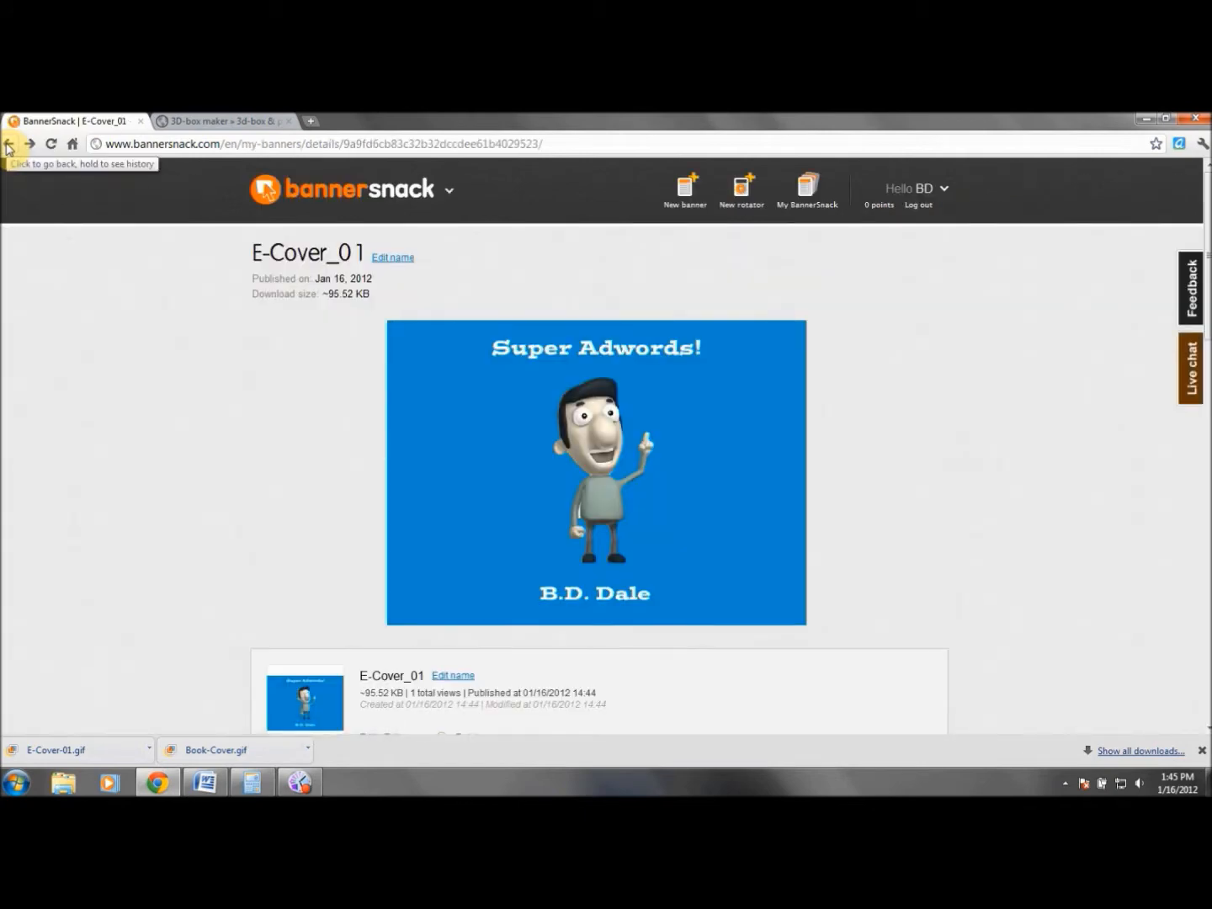
# Start a new banner from the E-Cover_01 details page
pyautogui.click(691, 193)
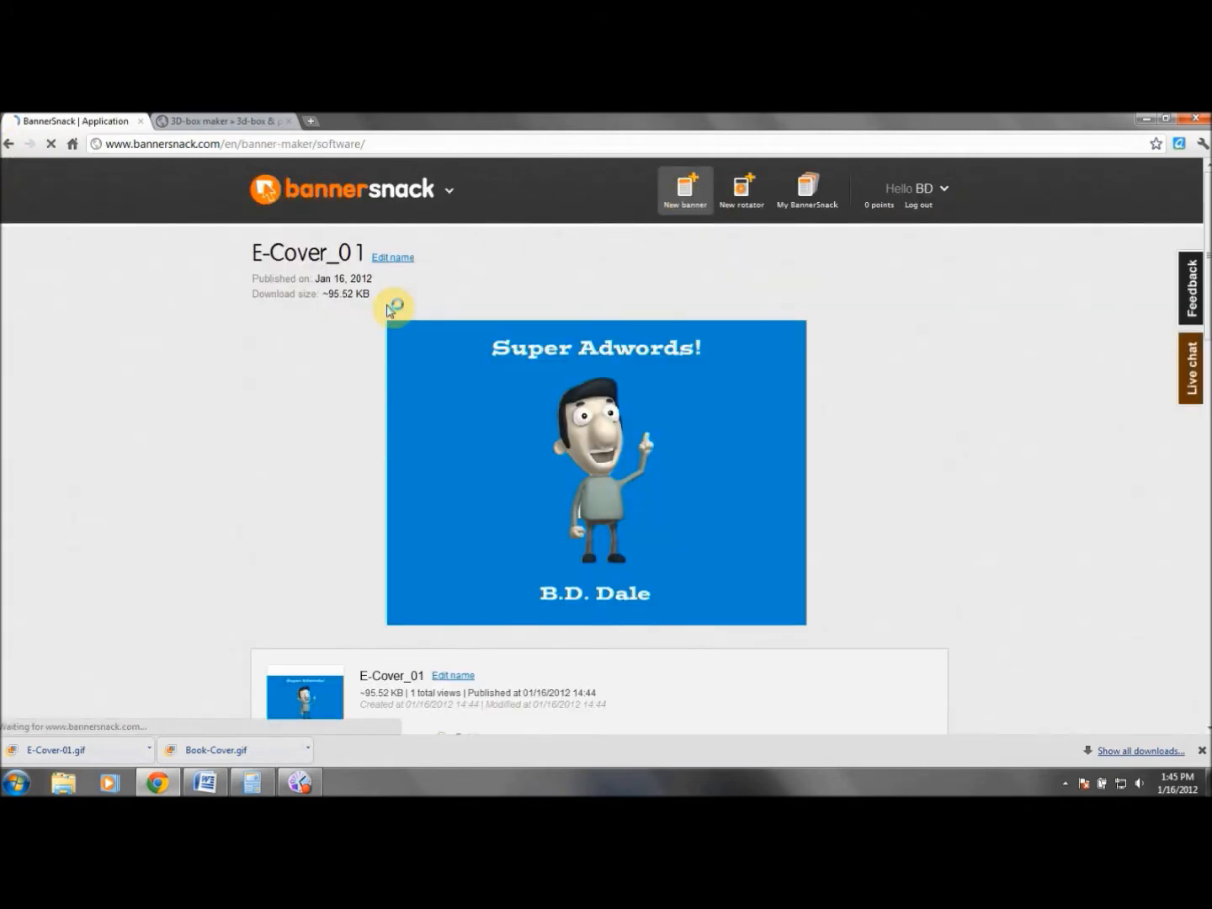